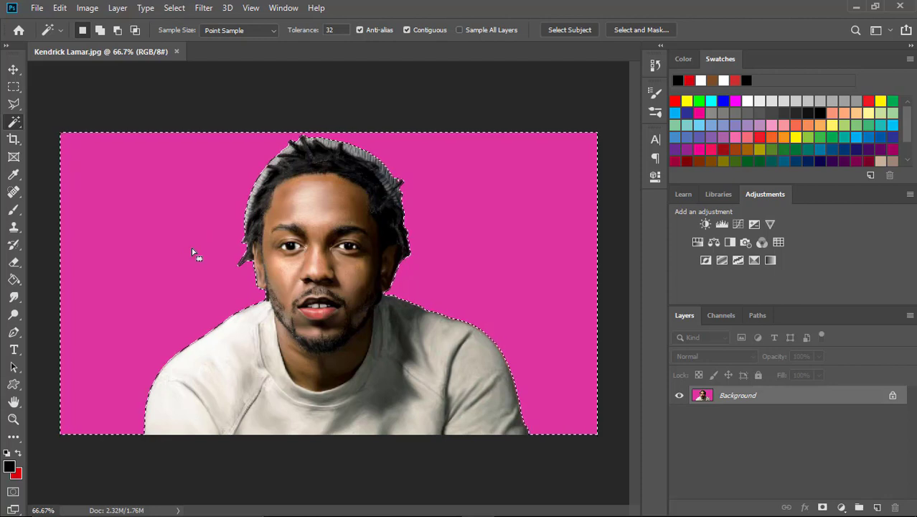
Step: Invert the backdrop selection, copy the man to a new layer, and hide the Background layer
right_click(192, 247)
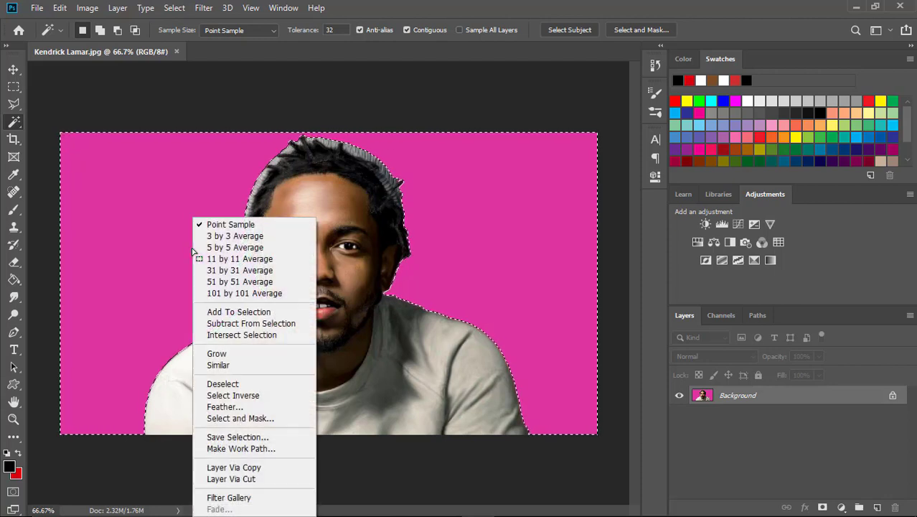
left_click(231, 395)
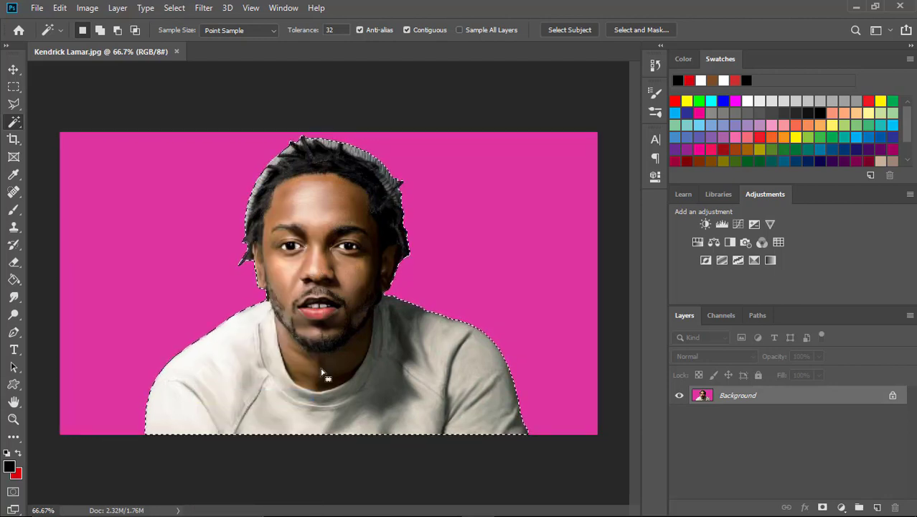
key("ctrl+j")
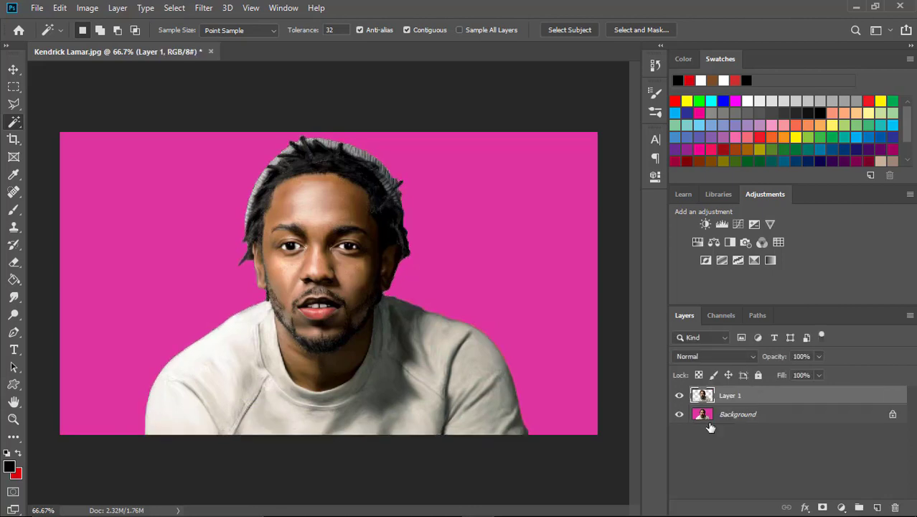
left_click(682, 416)
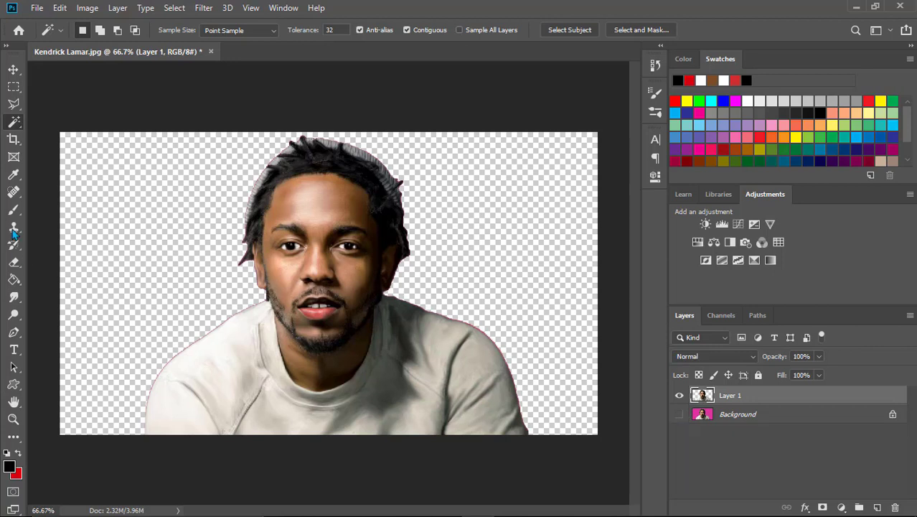
Step: Select the man's head and neck with the Quick Selection tool and copy them to a new layer
right_click(16, 123)
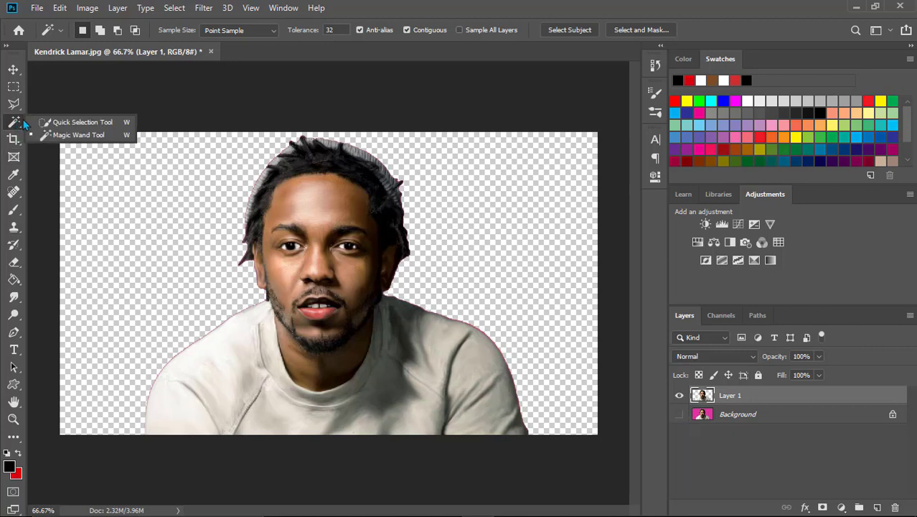
left_click(79, 122)
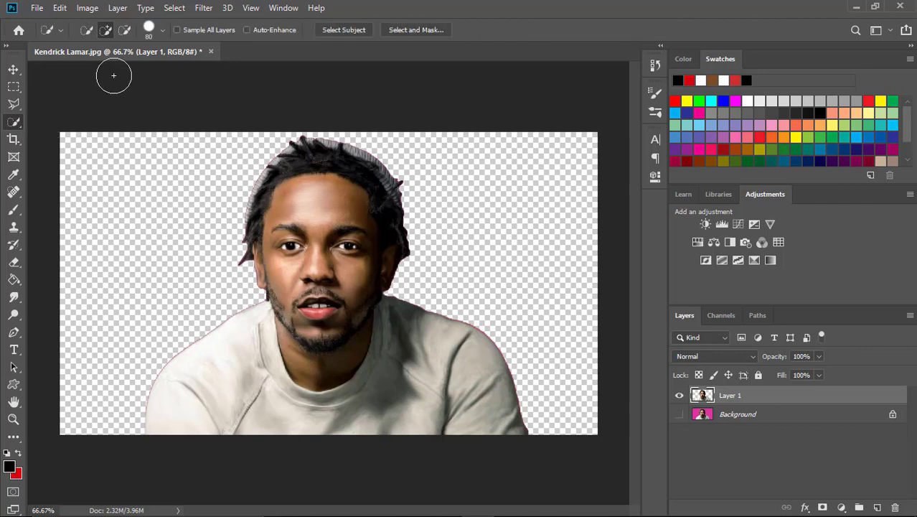
mouse_move(301, 241)
left_mouse_down()
mouse_move(288, 238)
mouse_move(276, 262)
mouse_move(297, 205)
mouse_move(262, 188)
mouse_move(273, 175)
mouse_move(337, 156)
mouse_move(399, 159)
mouse_move(411, 185)
mouse_move(399, 266)
mouse_move(364, 225)
mouse_move(328, 318)
left_mouse_up()
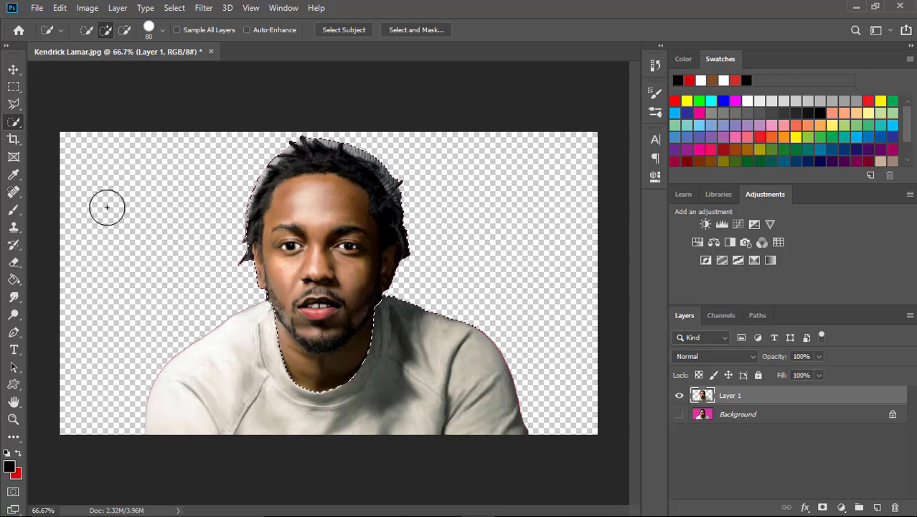
left_click(124, 29)
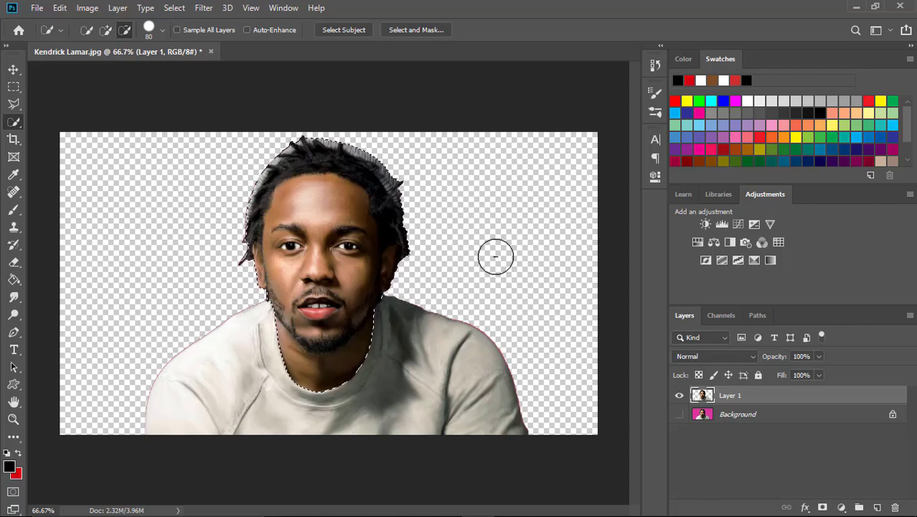
key("ctrl+j")
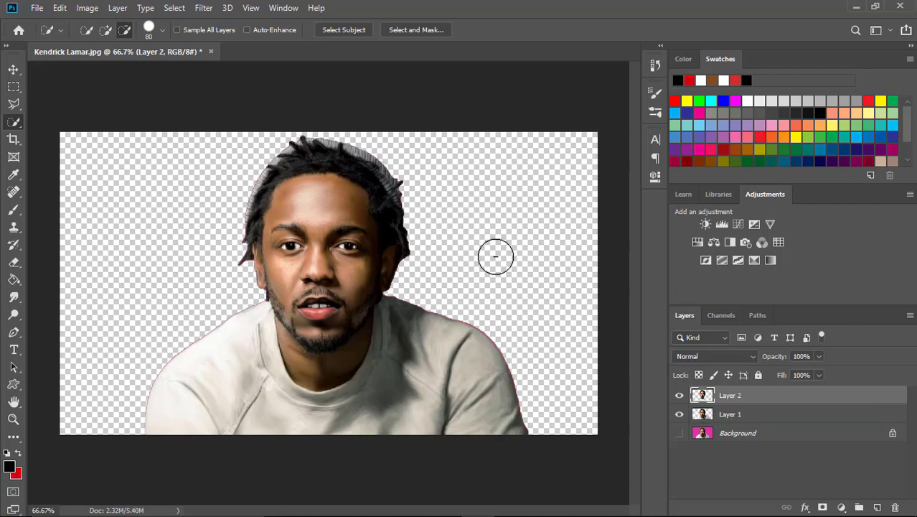
left_click(681, 416)
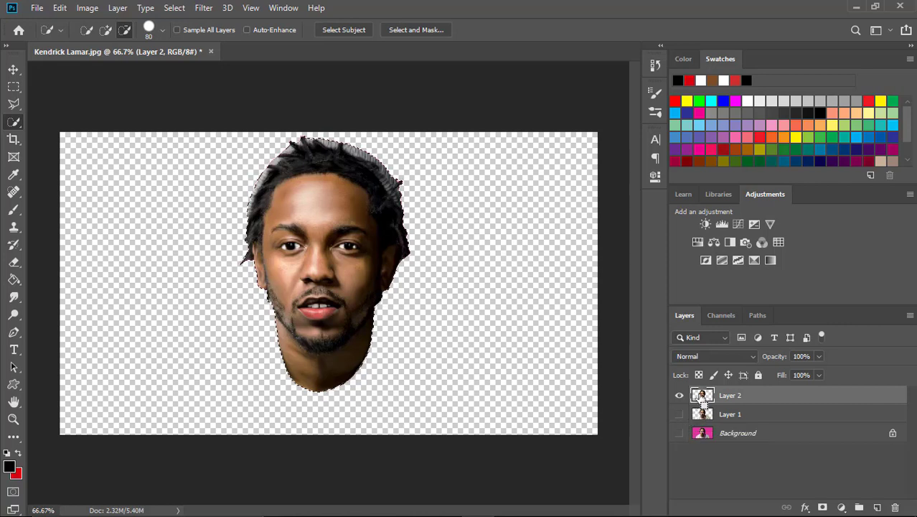
left_click(679, 415)
Step: On Layer 1, invert the head selection and copy the sweatshirt to its own layer
left_click(730, 415)
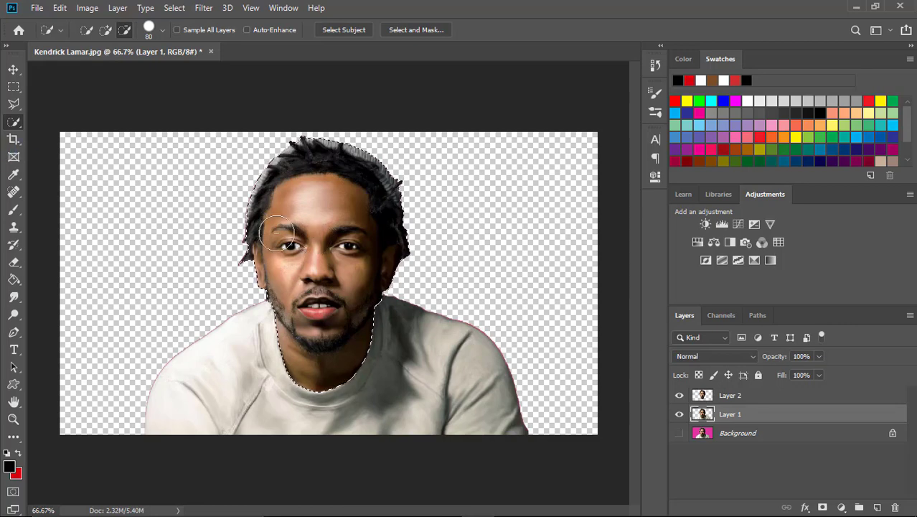
right_click(278, 235)
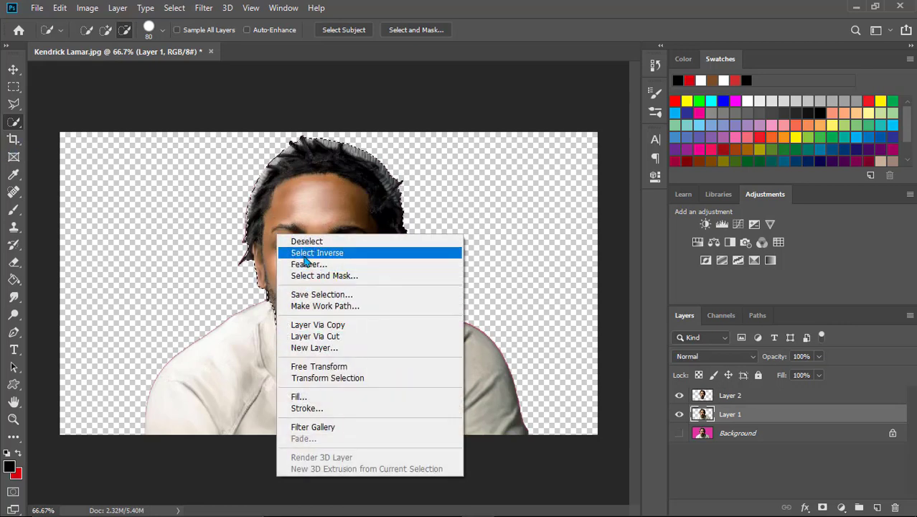
left_click(305, 255)
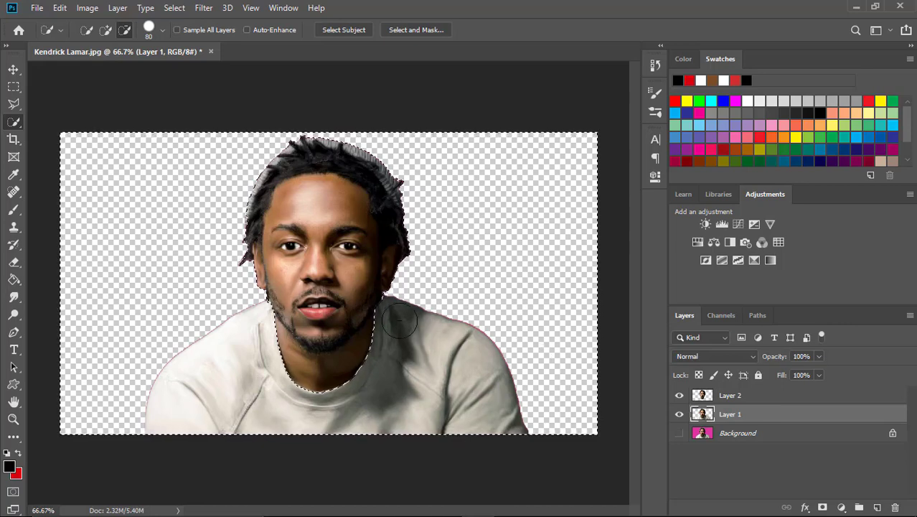
key("ctrl+j")
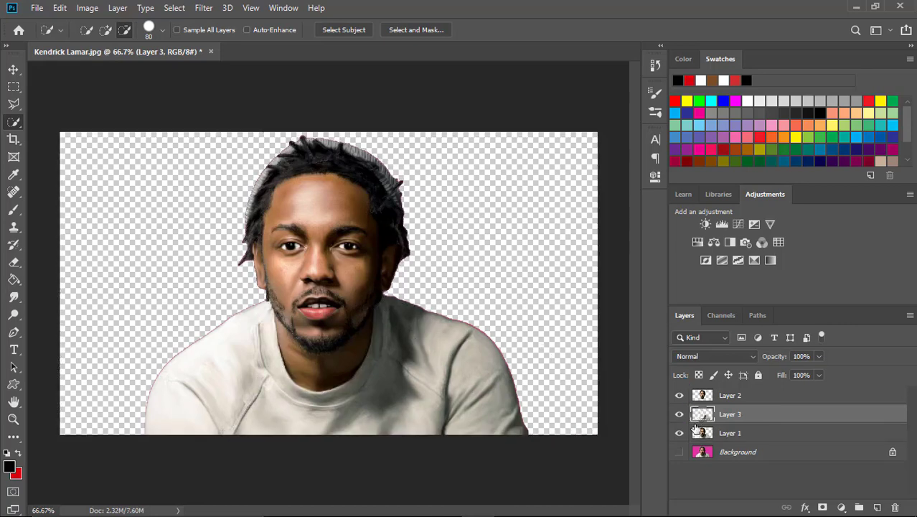
Step: Check the separated head and sweatshirt by toggling the visibility of Layer 2 and Layer 3
left_click(680, 413, "alt")
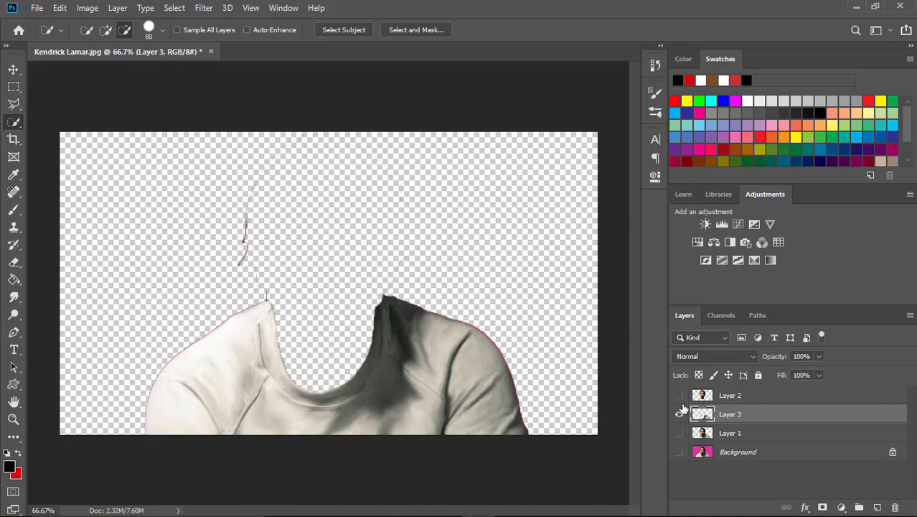
left_click(679, 395)
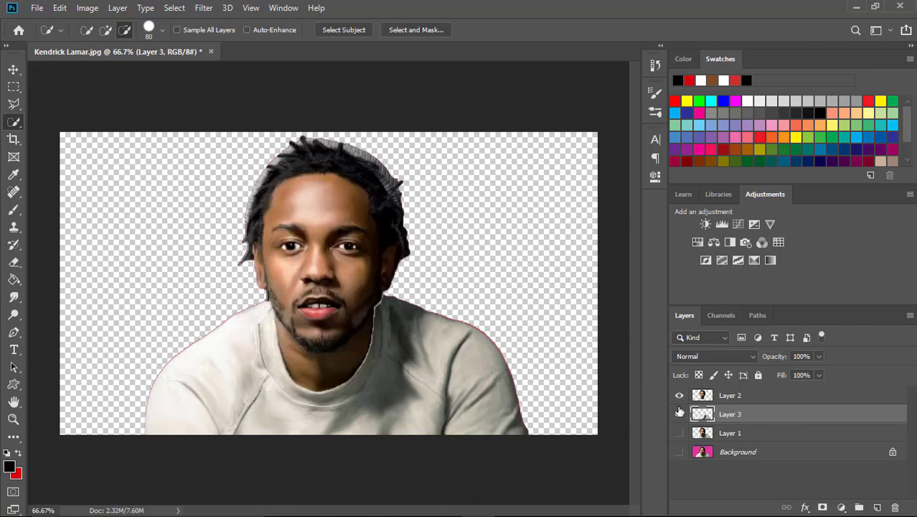
left_click(679, 414)
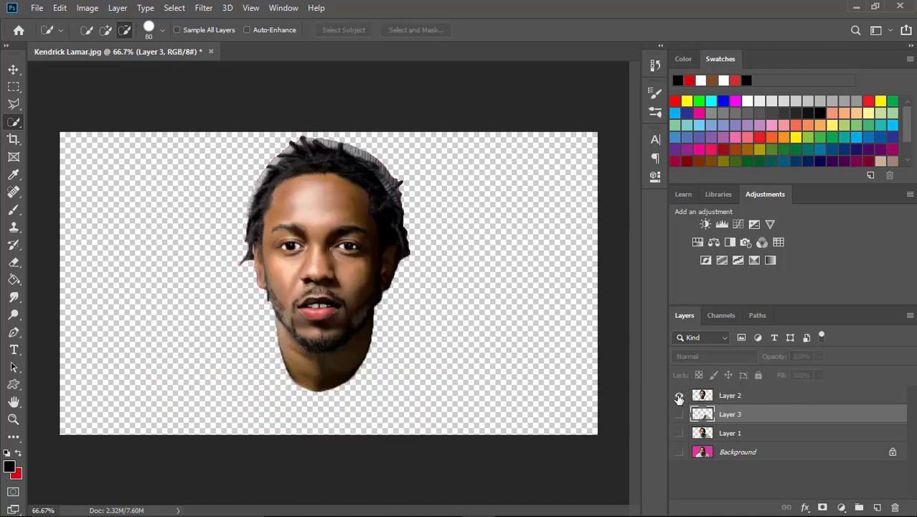
left_click(679, 395)
left_click(679, 395)
left_click(679, 414)
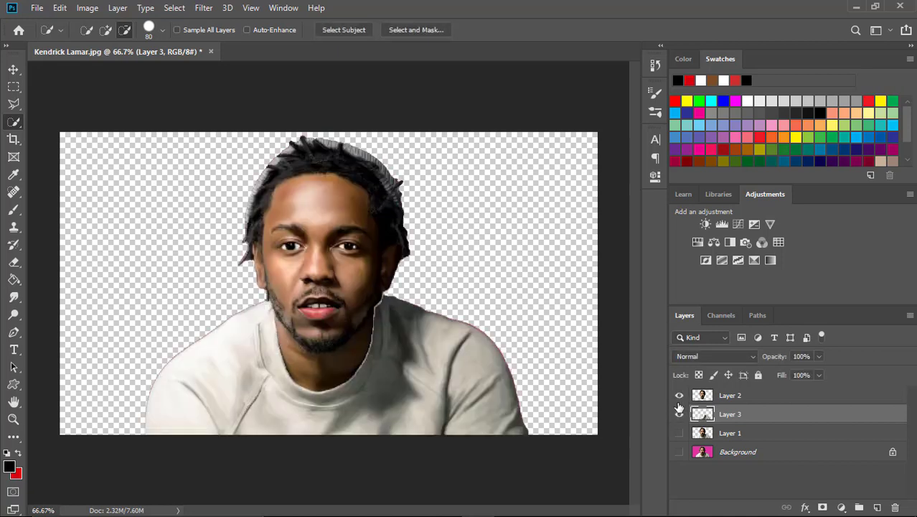
left_click(679, 415, "alt")
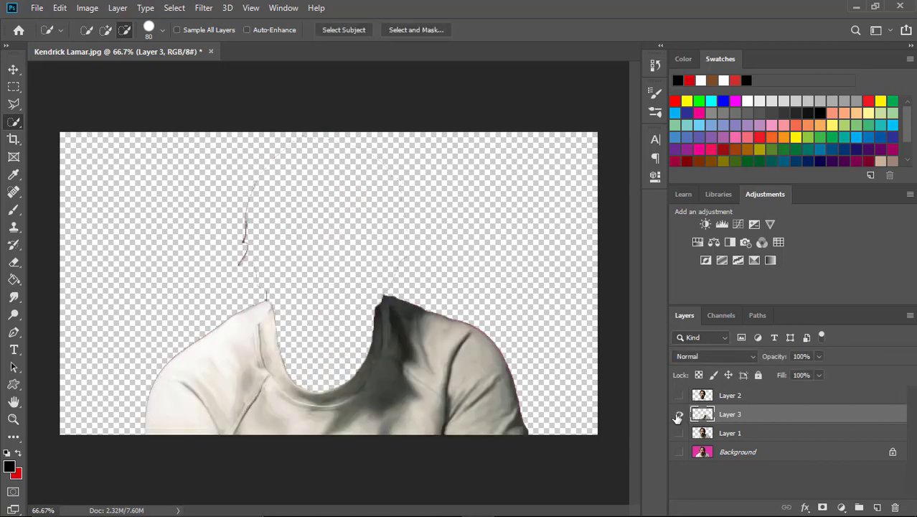
Step: Delete Layer 1 and leave only the head on Layer 2 visible
left_click(728, 435)
key("Delete")
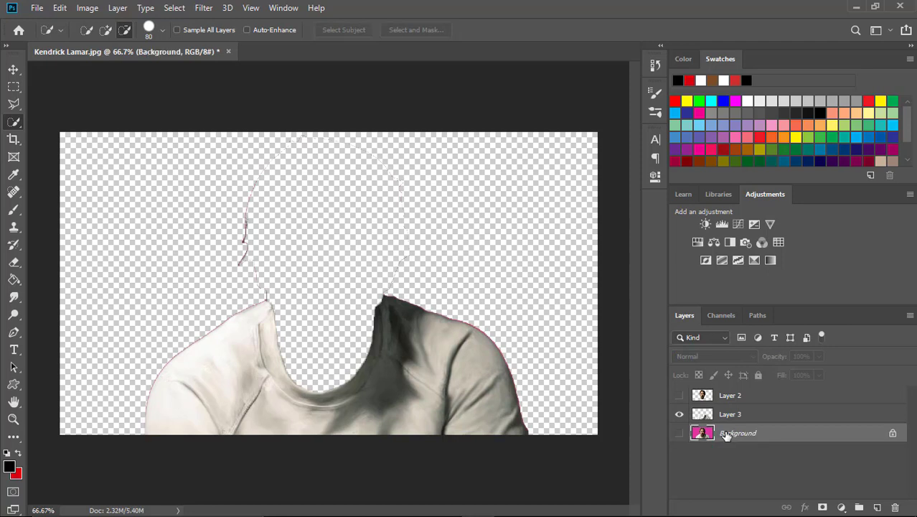
left_click(679, 395)
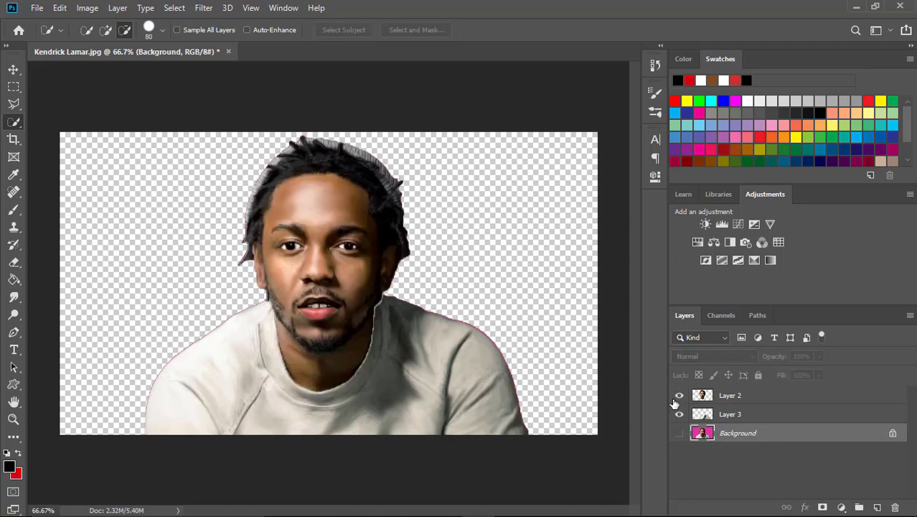
left_click(678, 416)
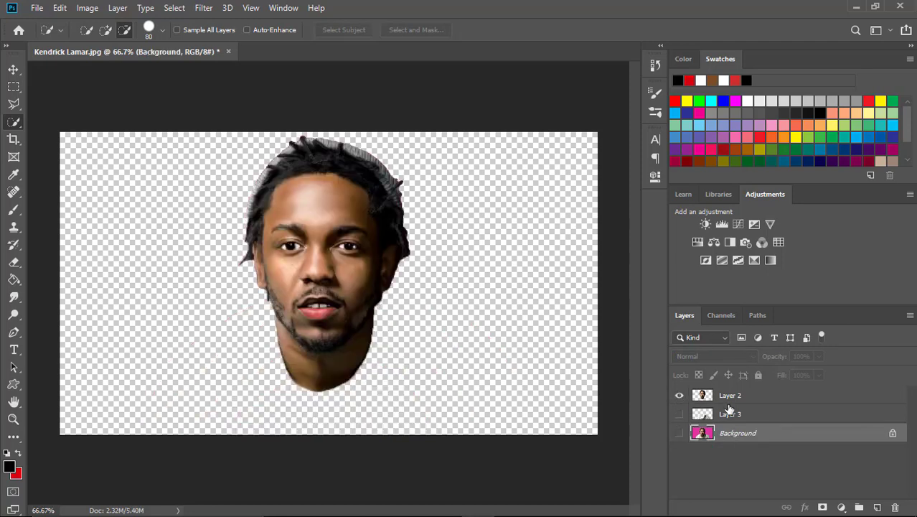
Step: Duplicate the head layer, hide the copy, and reselect the original Layer 2
left_click(729, 400)
key("ctrl+j")
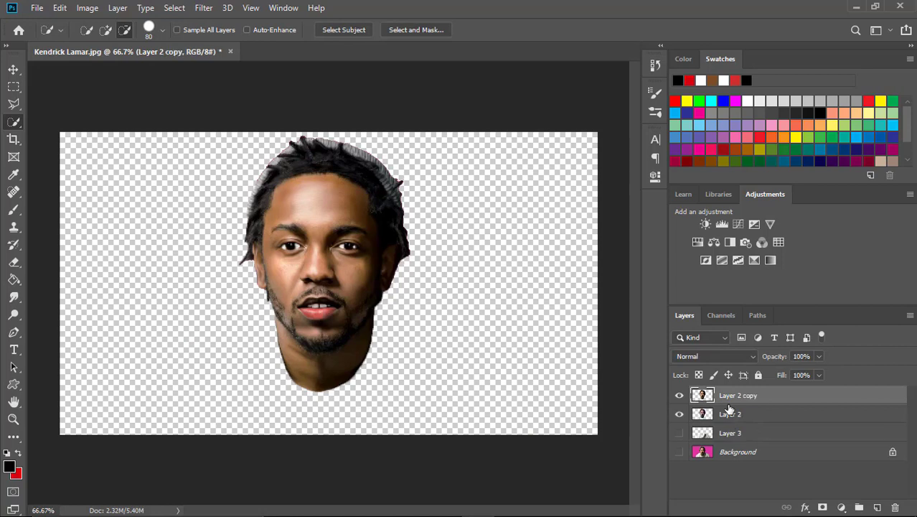
left_click(680, 396)
left_click(680, 396)
left_click(680, 396)
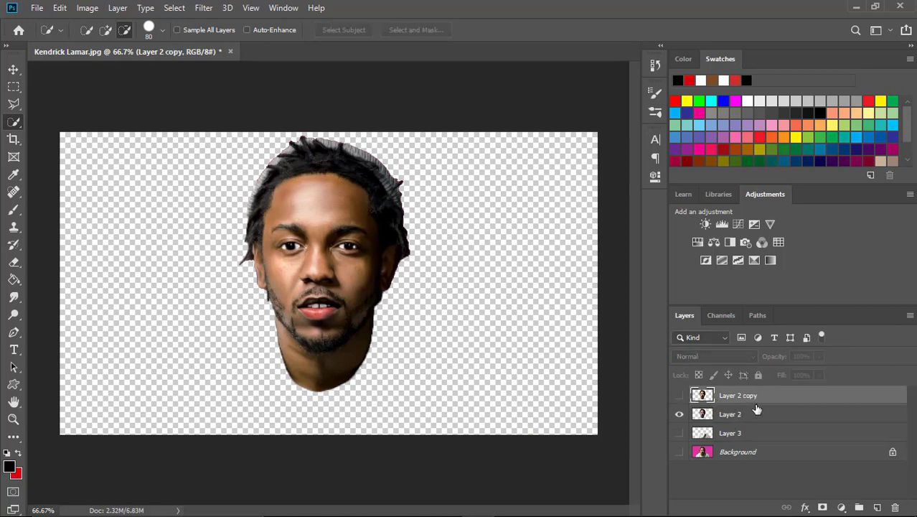
left_click(749, 415)
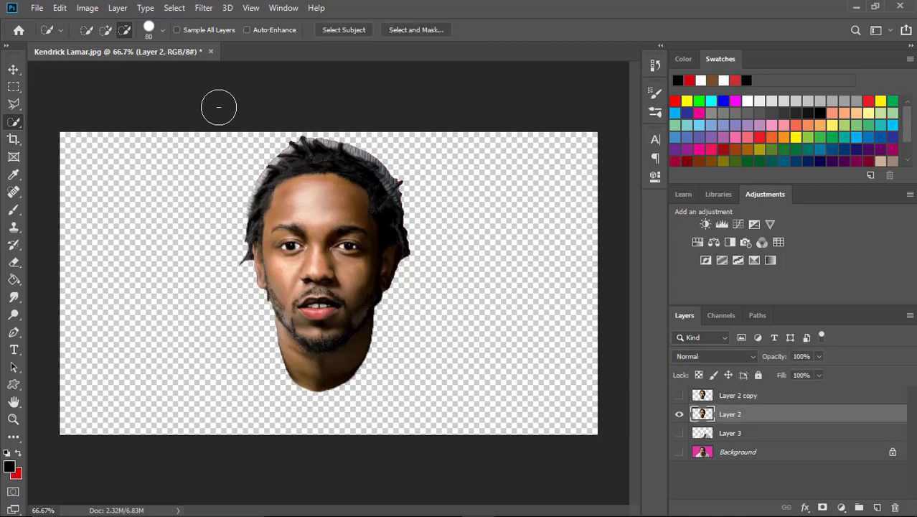
left_click(203, 7)
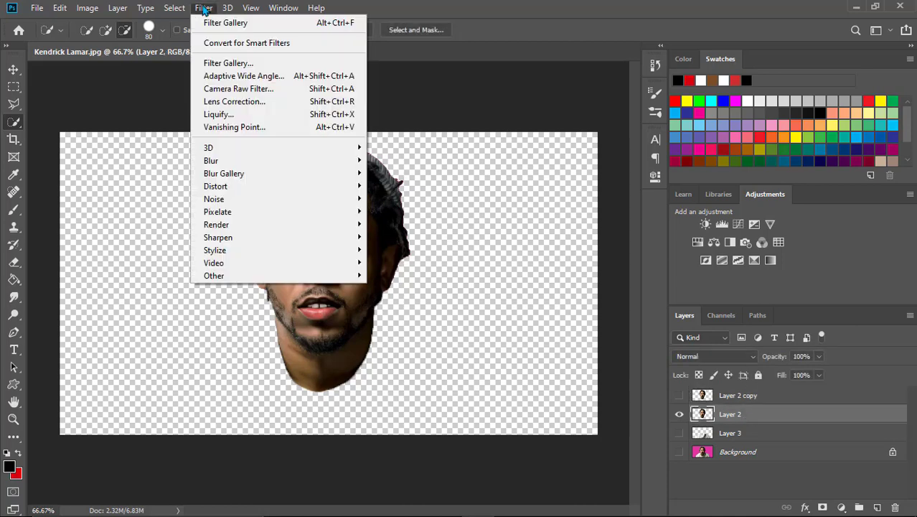
left_click(222, 59)
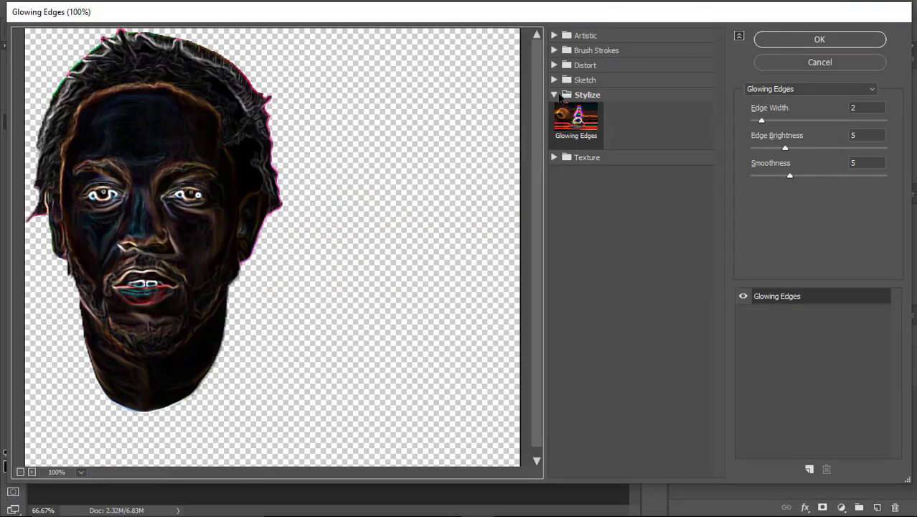
left_click(553, 95)
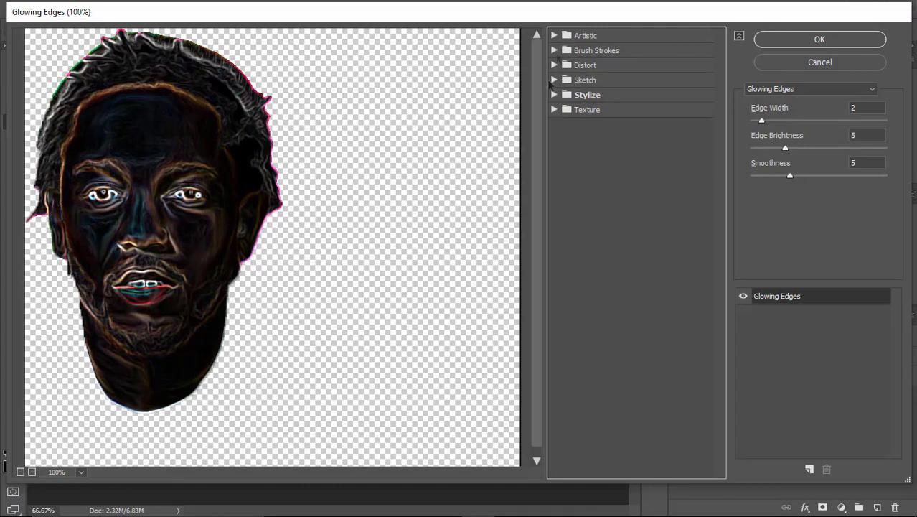
left_click(554, 80)
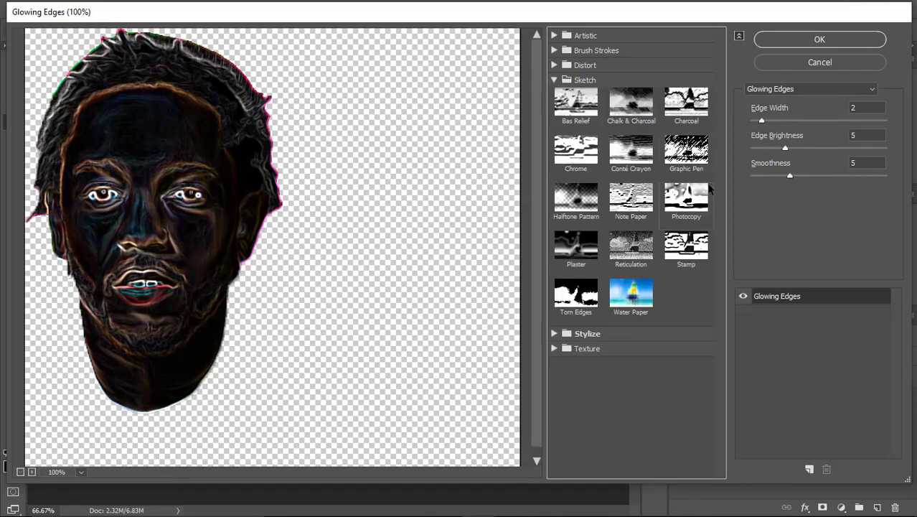
left_click(687, 152)
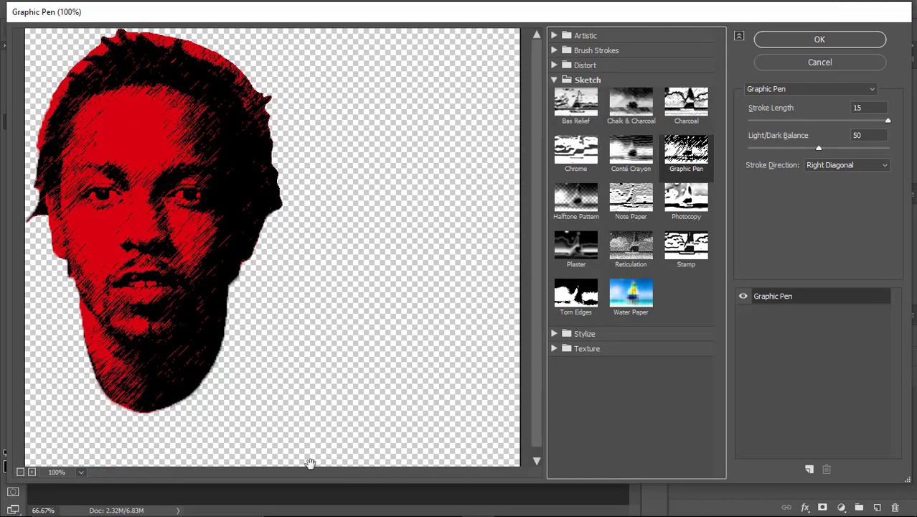
left_click(767, 62)
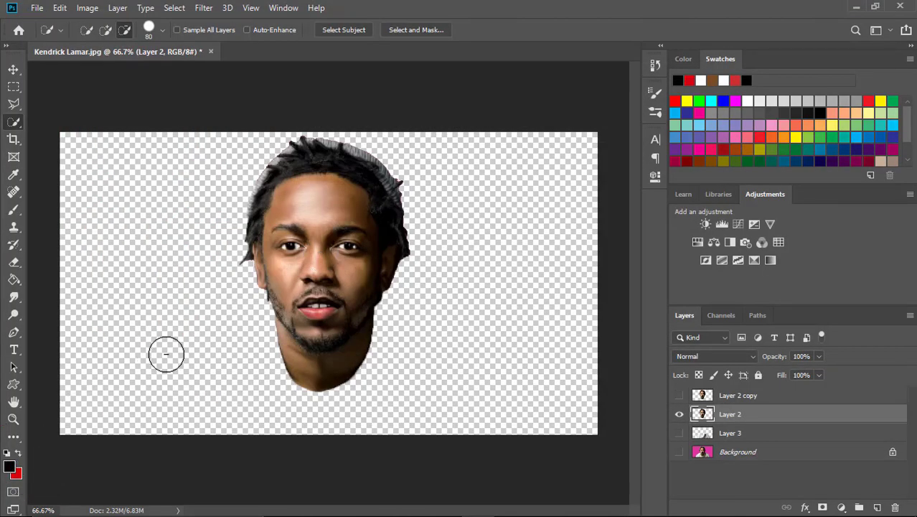
Step: Reset the foreground and background colours to default and apply the Graphic Pen filter to Layer 2 with stroke length 15, light/dark balance 50, Right Diagonal
key("d")
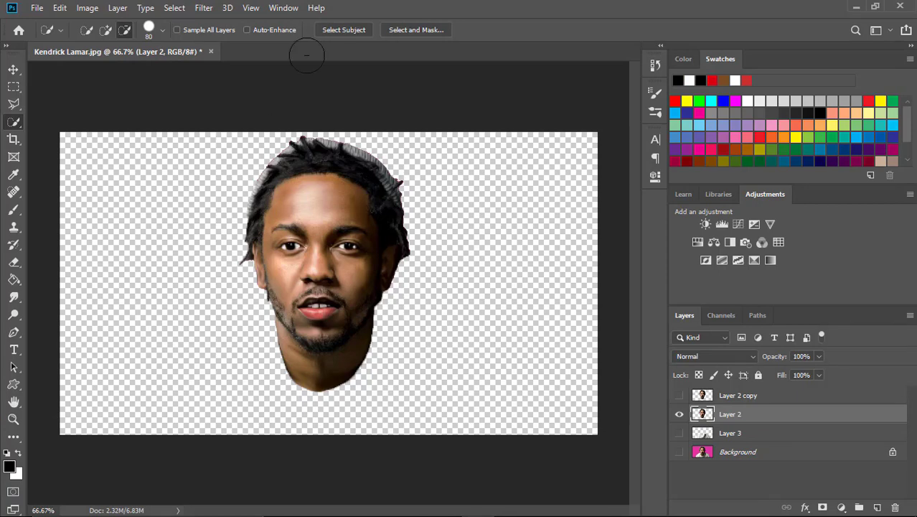
left_click(204, 10)
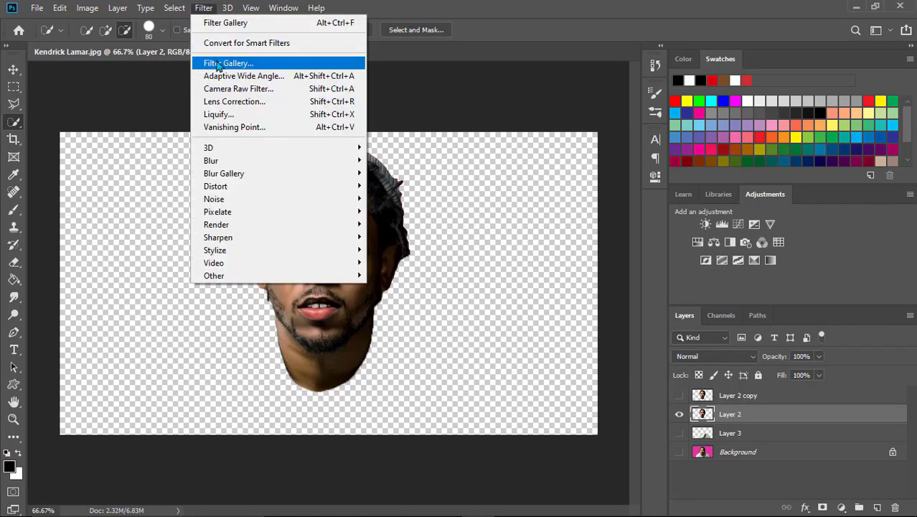
left_click(217, 63)
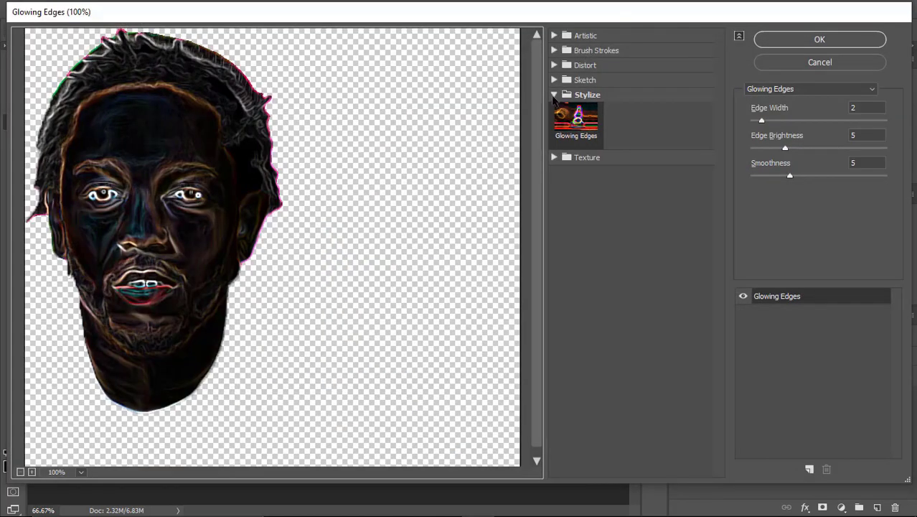
left_click(554, 95)
left_click(554, 80)
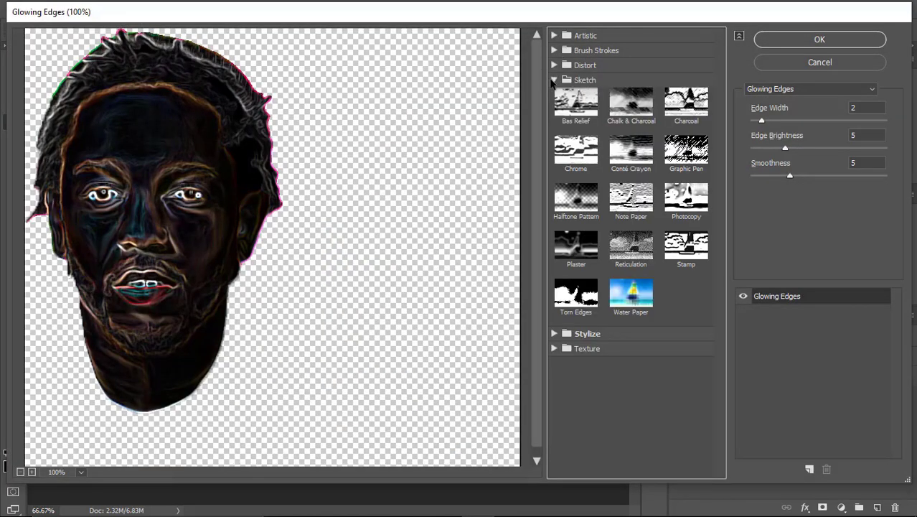
left_click(687, 152)
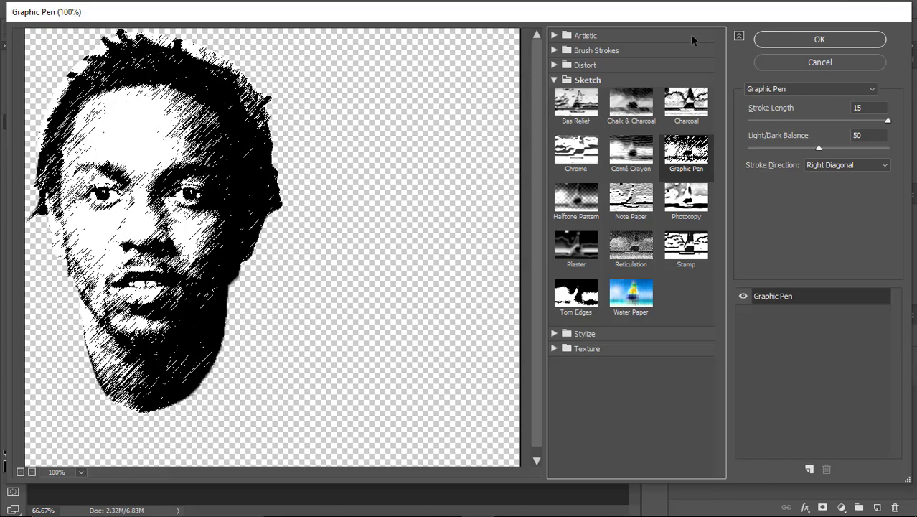
left_click(776, 41)
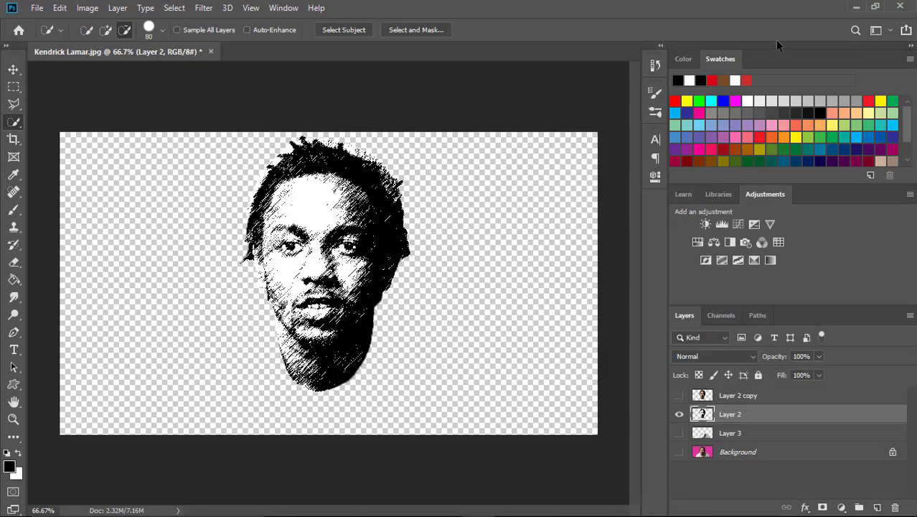
Step: Fit the canvas on screen and apply the Diffuse filter to the head on Layer 2 in Anisotropic mode
key("z")
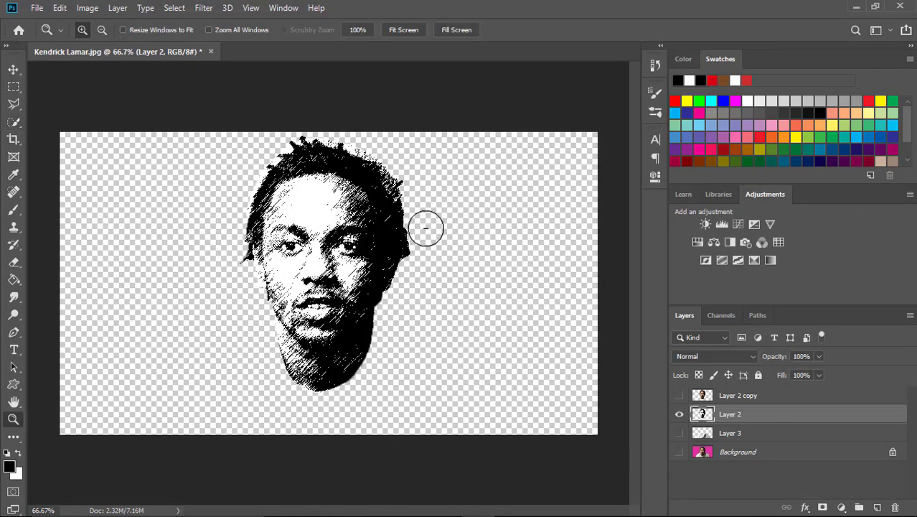
right_click(426, 229)
left_click(448, 236)
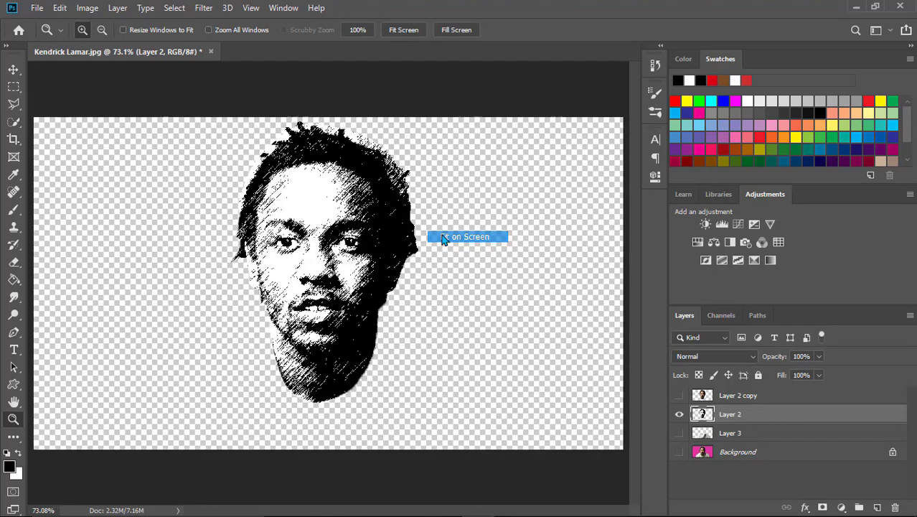
left_click(199, 7)
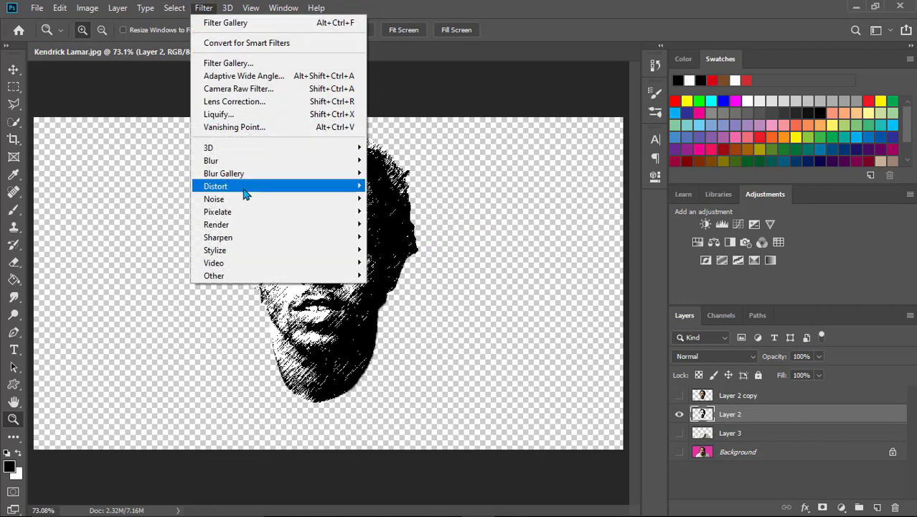
mouse_move(214, 252)
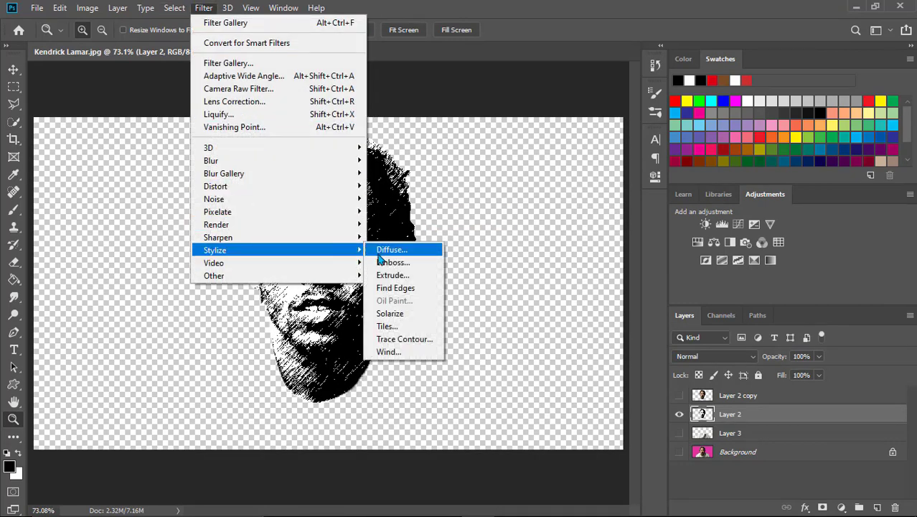
left_click(382, 251)
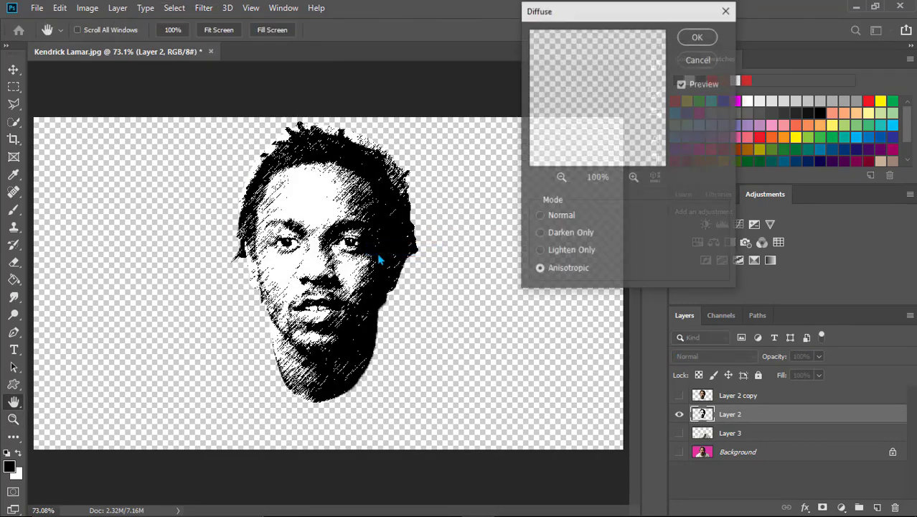
left_click(540, 217)
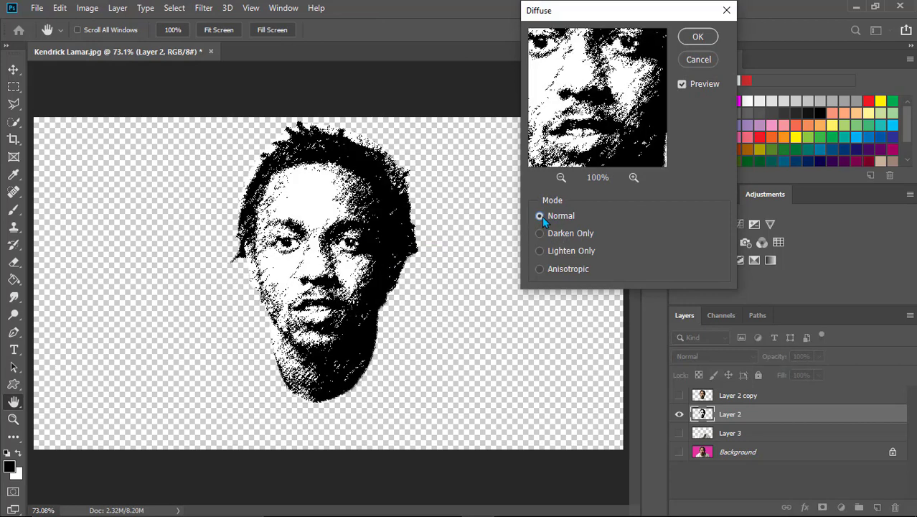
left_click(551, 253)
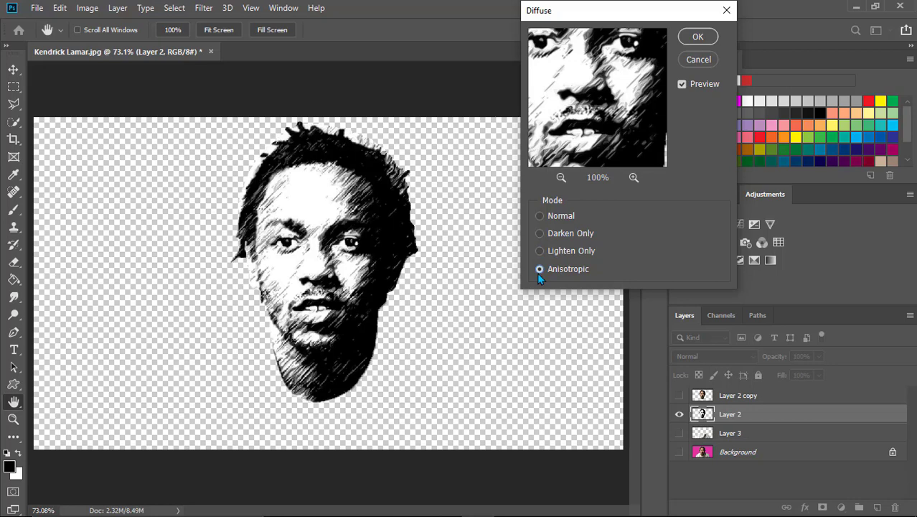
left_click(694, 42)
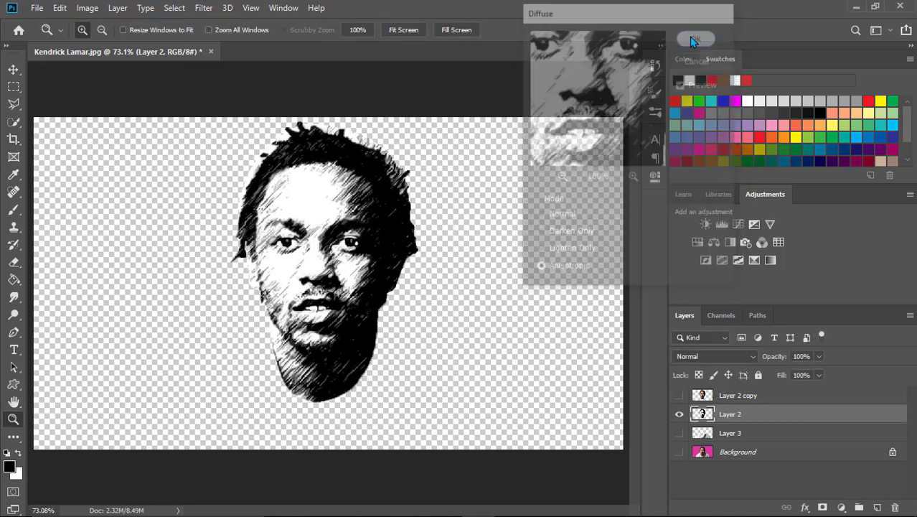
Step: Show Layer 2 copy above the sketched head and set its blend mode to Overlay
left_click(680, 395)
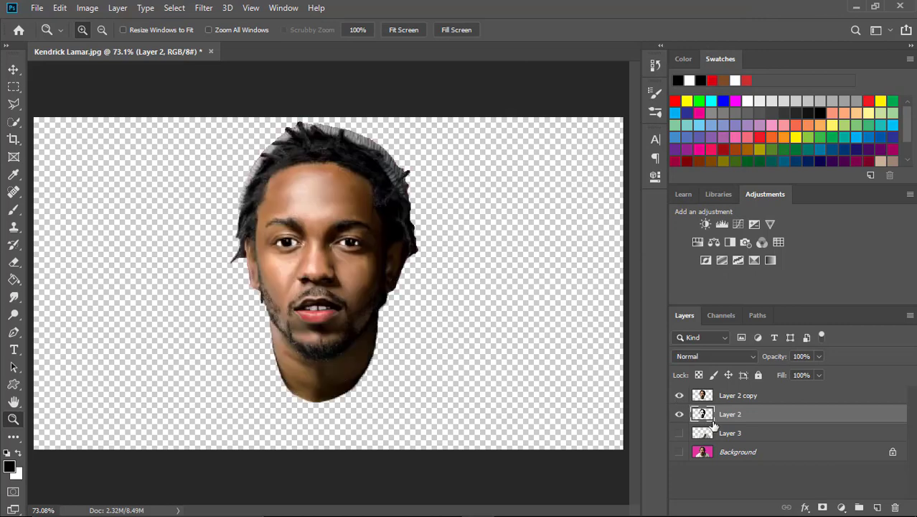
mouse_move(709, 432)
left_mouse_down()
mouse_move(723, 407)
mouse_move(725, 414)
left_mouse_up()
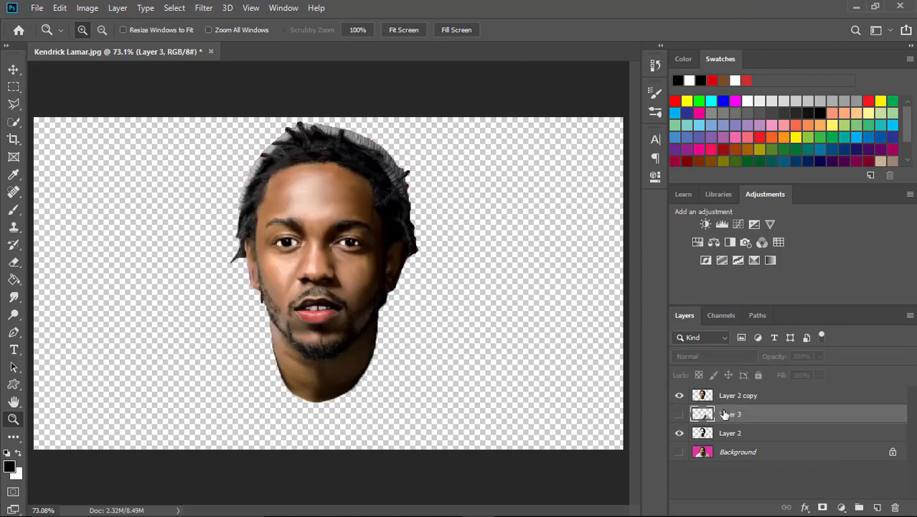
key("ctrl+bracketleft")
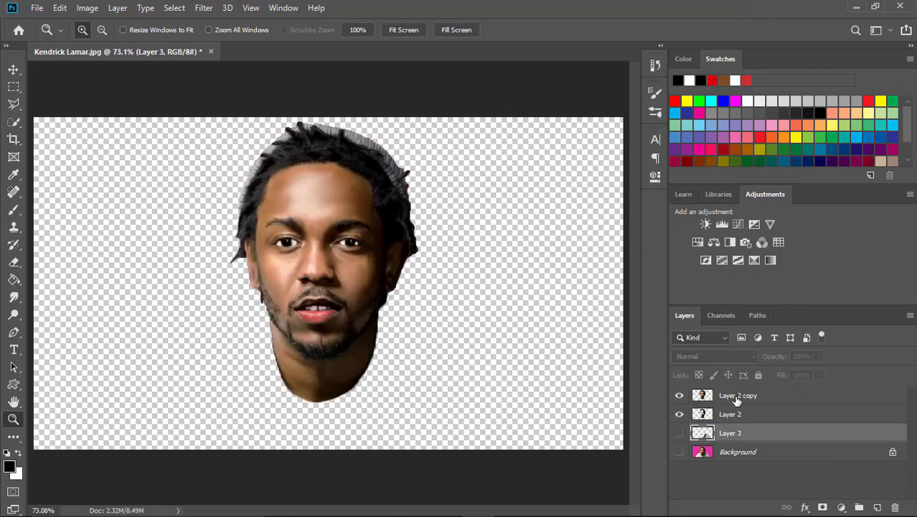
left_click(737, 400)
left_click(708, 353)
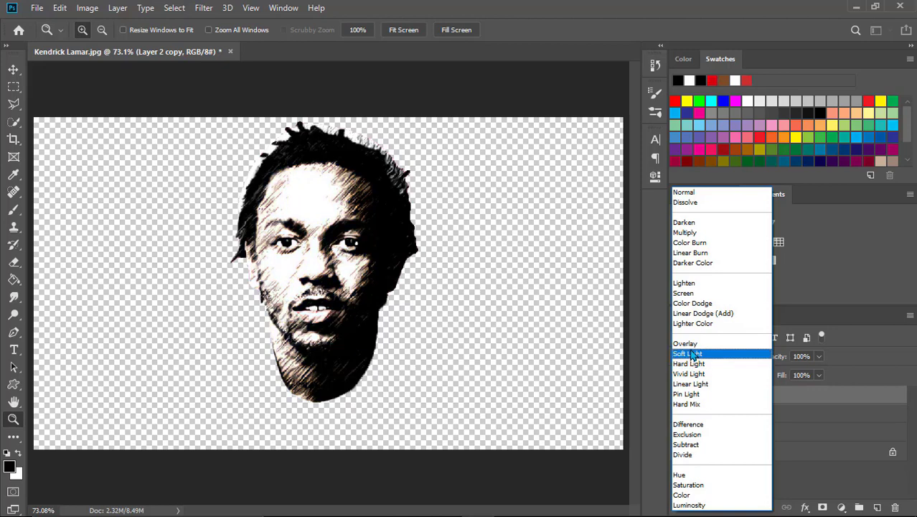
left_click(687, 345)
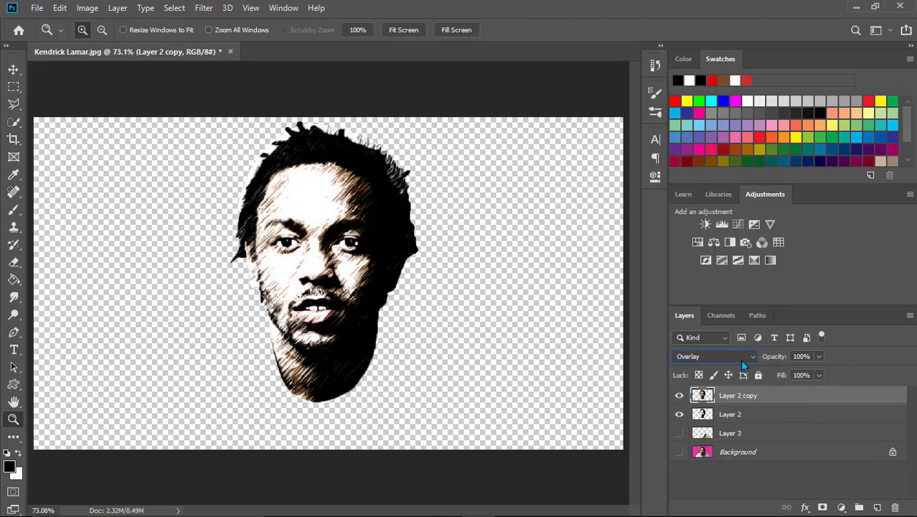
left_click(819, 357)
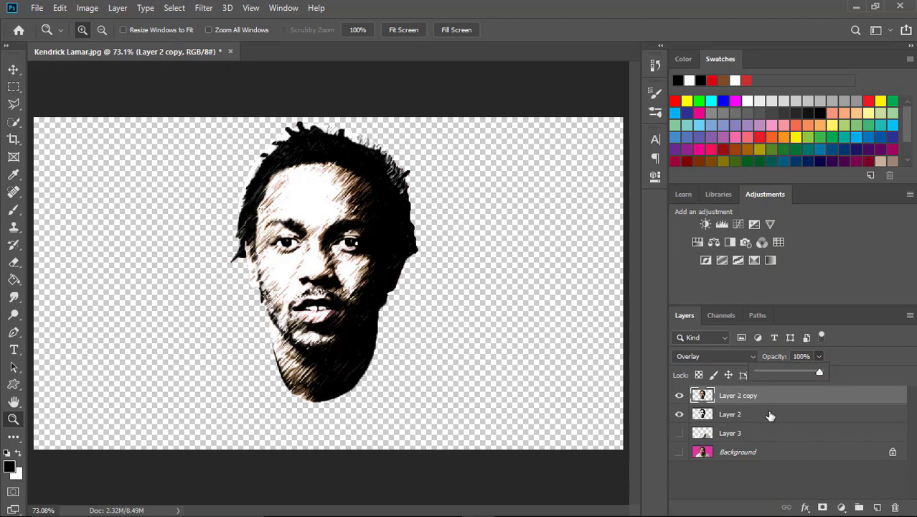
left_click(737, 421)
Step: Duplicate the sweatshirt on Layer 3, keep the copy hidden and make the original Layer 3 visible
left_click(730, 434)
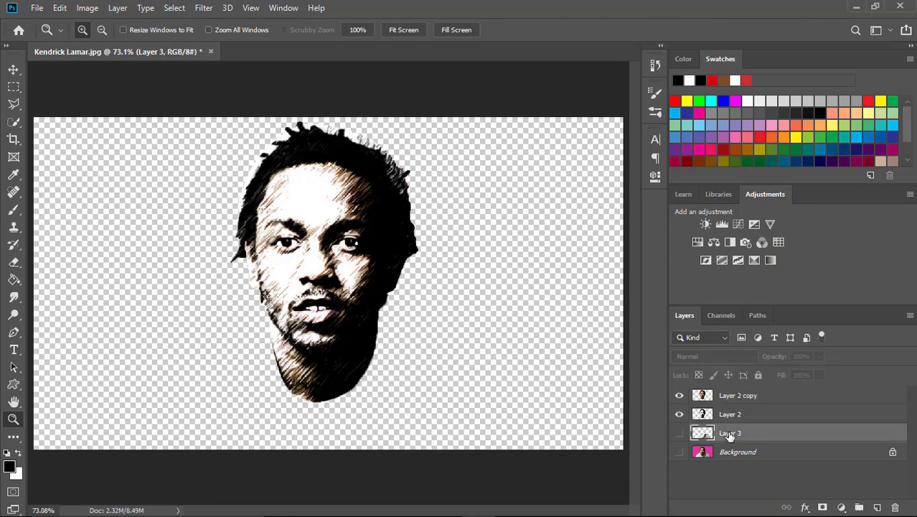
key("ctrl+j")
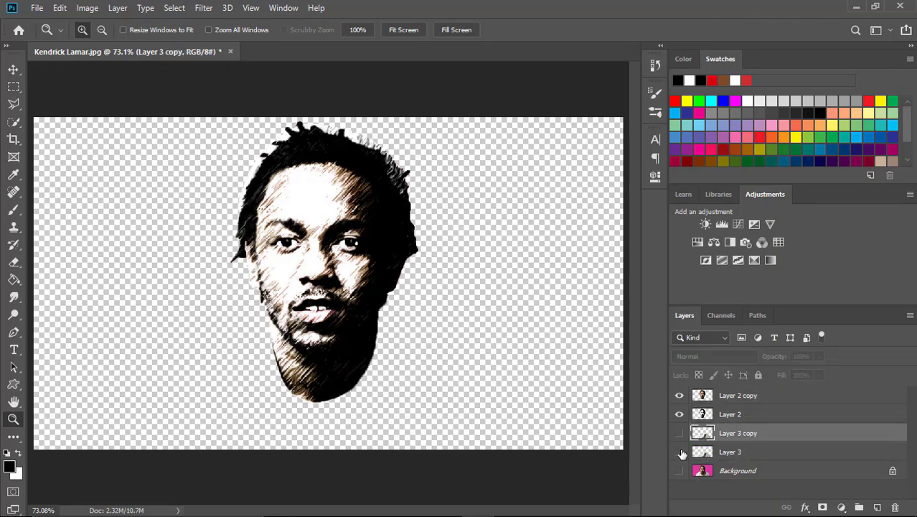
left_click(679, 451)
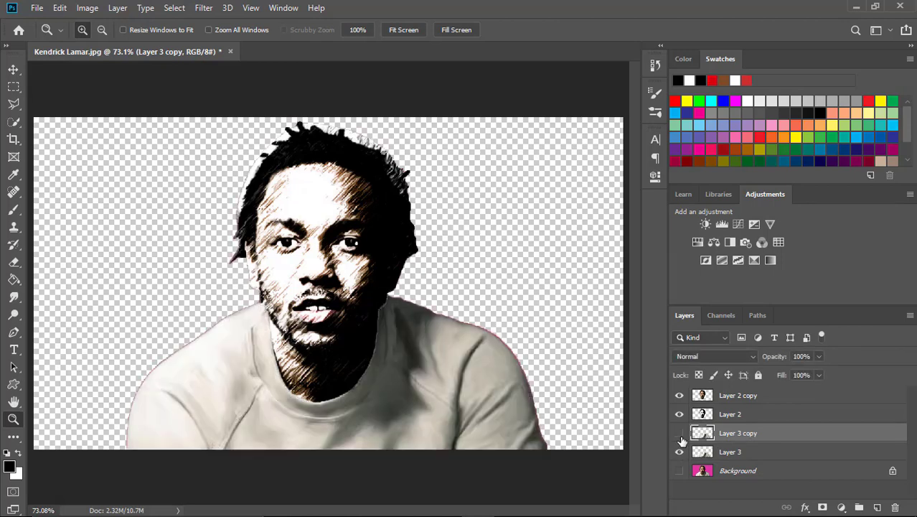
Step: Apply the Graphic Pen filter and the Diffuse filter to the original sweatshirt on Layer 3
left_click(728, 454)
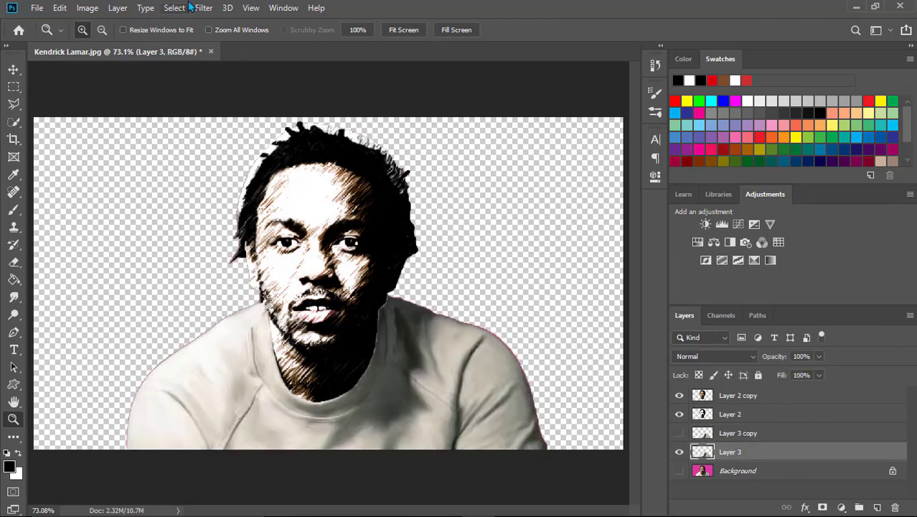
left_click(203, 7)
left_click(215, 62)
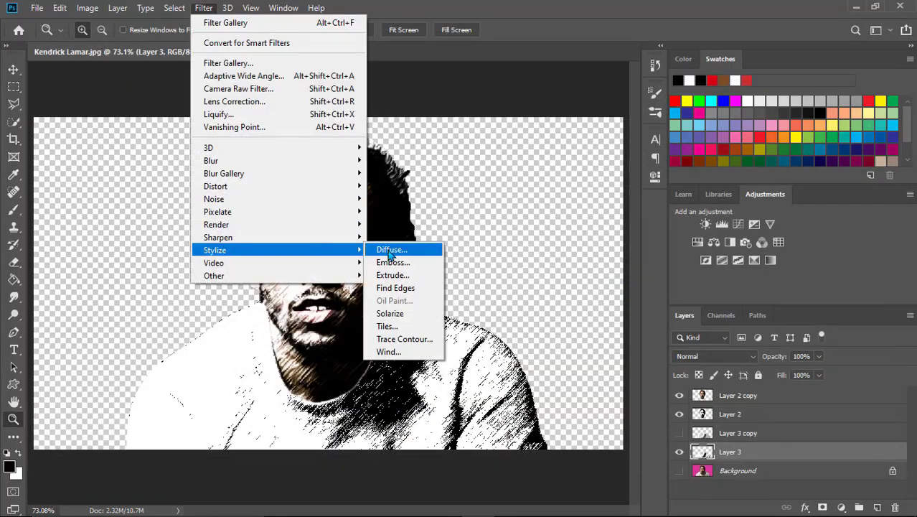
left_click(399, 248)
left_click(698, 36)
Step: Show Layer 3 copy and set its blend mode to Overlay
left_click(738, 433)
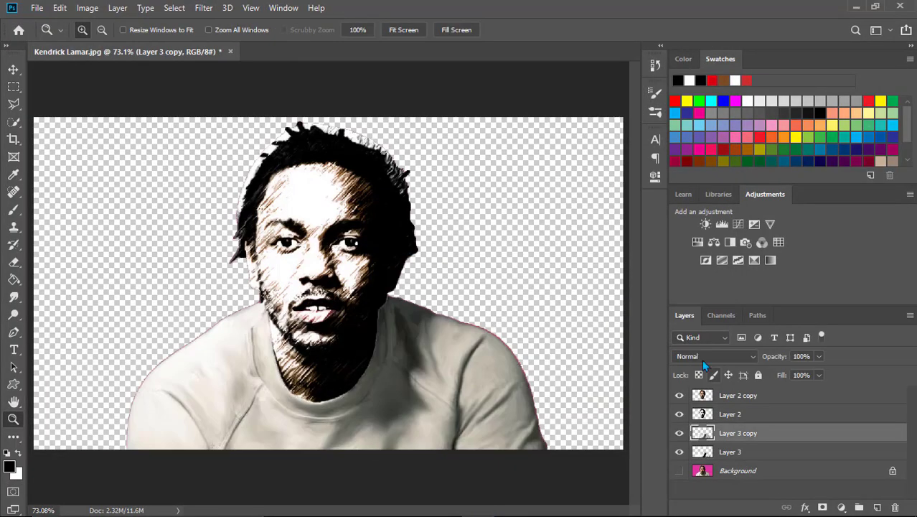
left_click(702, 356)
left_click(695, 343)
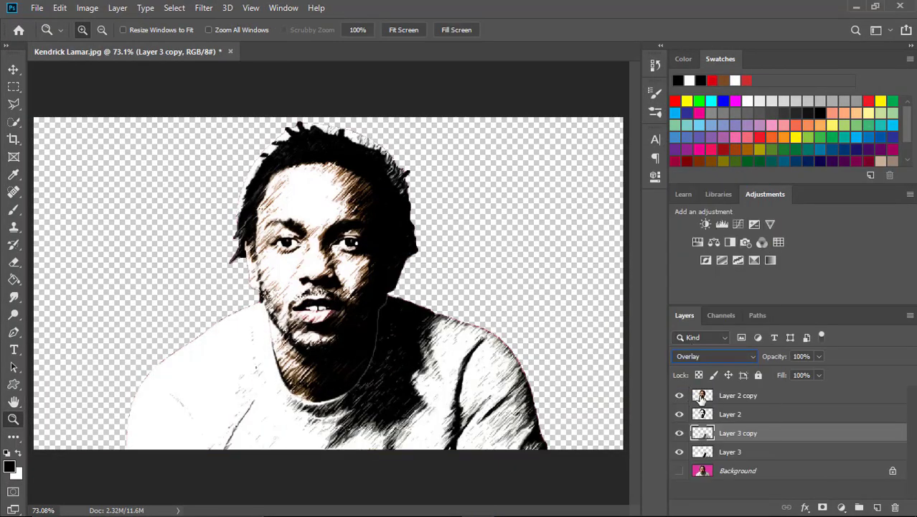
Step: Add a Solid Color fill layer directly above the Background layer in magenta, #c4199a
left_click(720, 472)
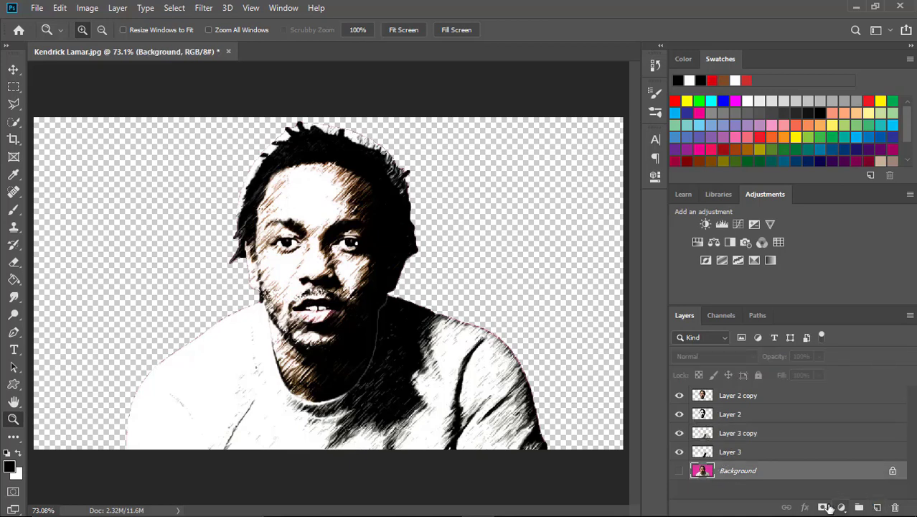
left_click(842, 507)
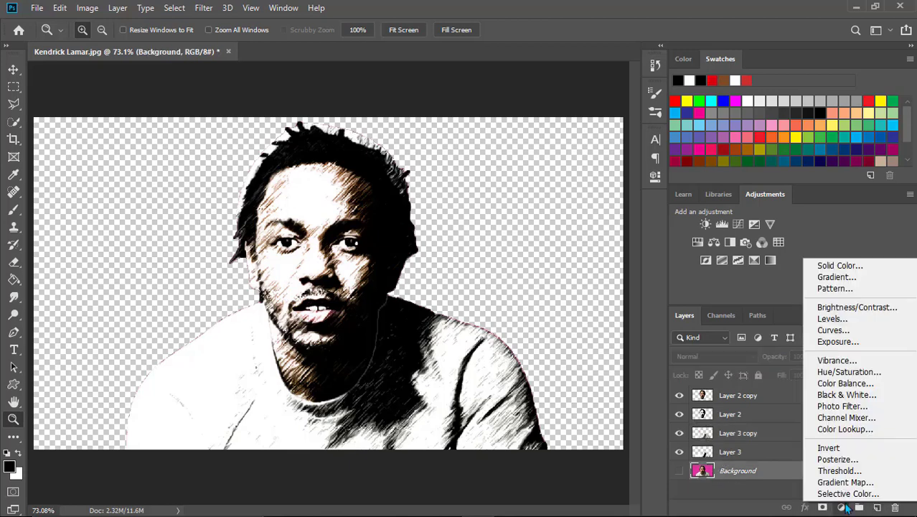
left_click(852, 263)
left_click(716, 150)
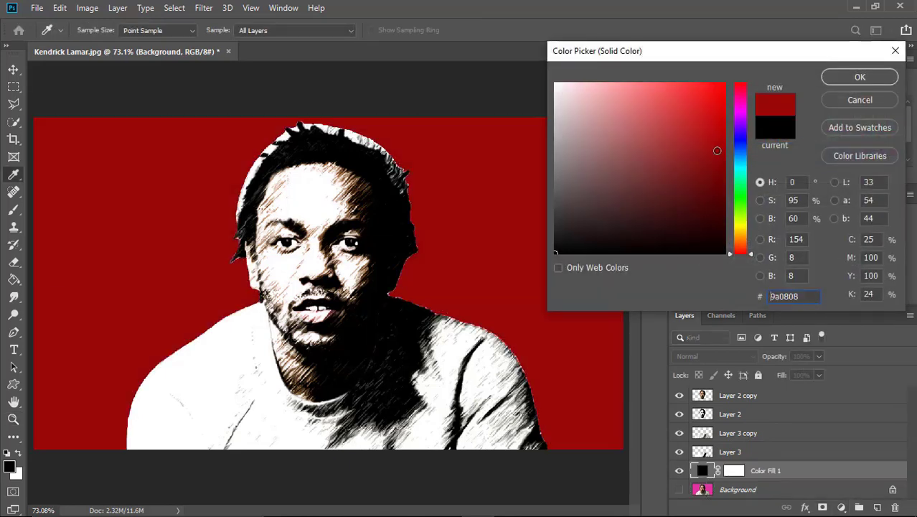
left_click(698, 120)
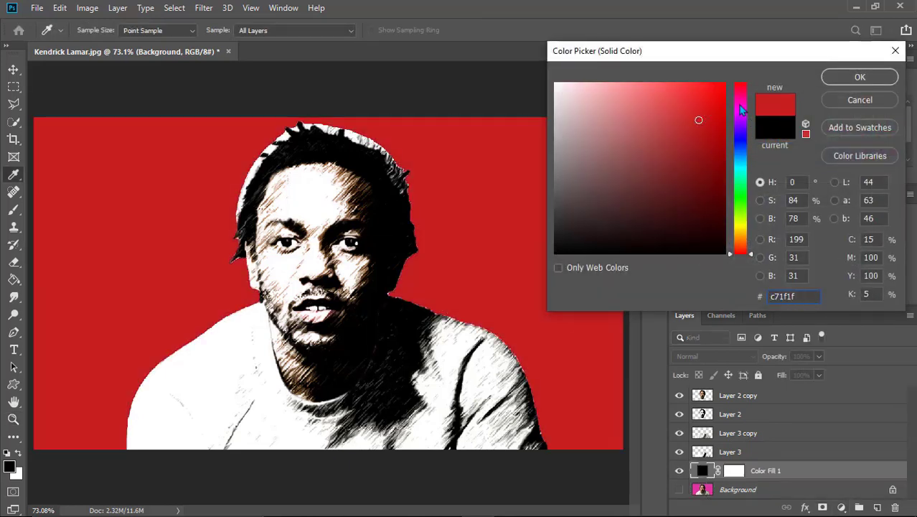
left_click(741, 105)
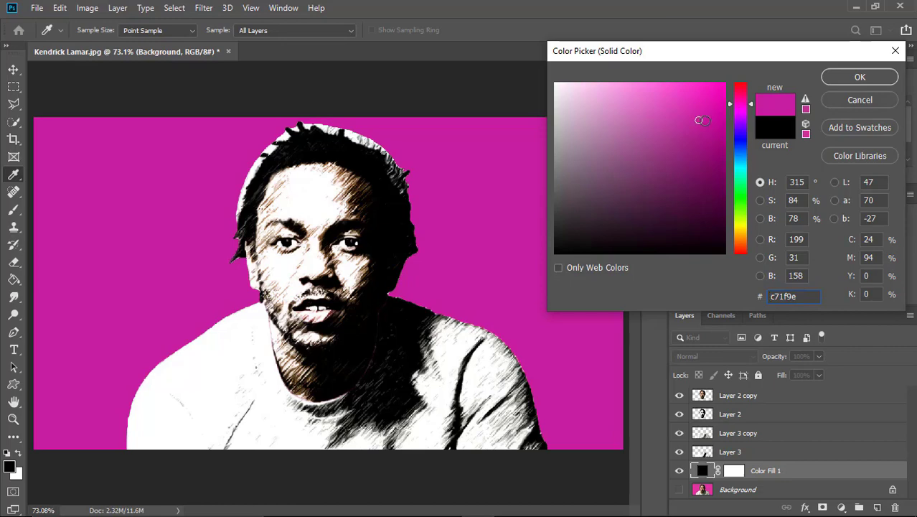
left_click_drag(698, 117, 704, 122)
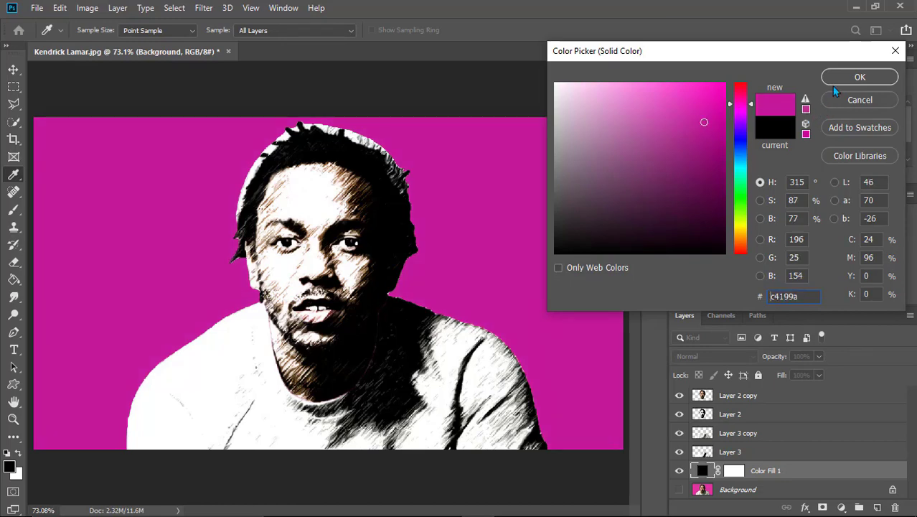
left_click(860, 77)
key("z")
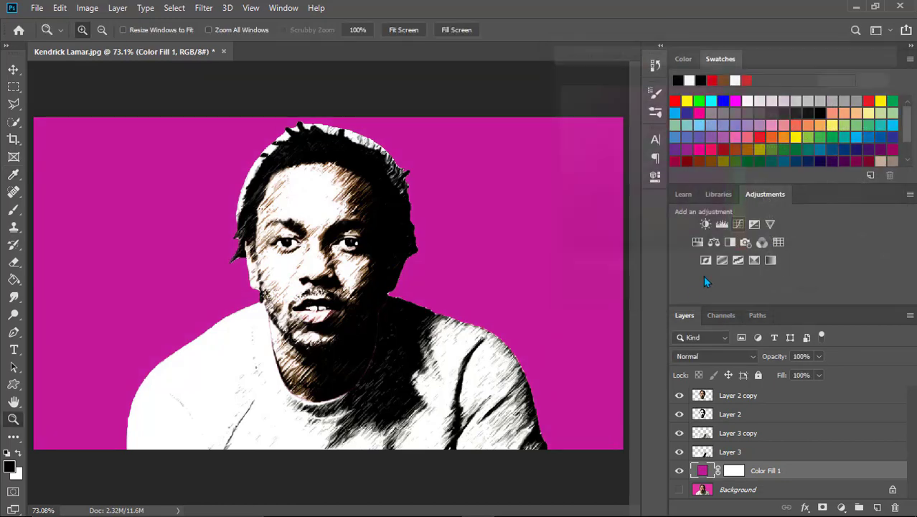
Step: Change the colour of the Color Fill 1 layer to blue, #1b0dc9
double_click(703, 473)
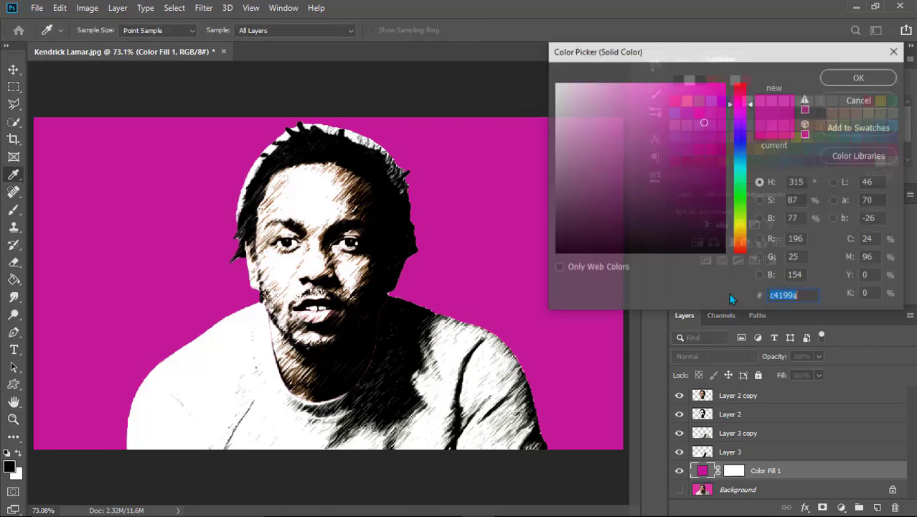
left_click(745, 138)
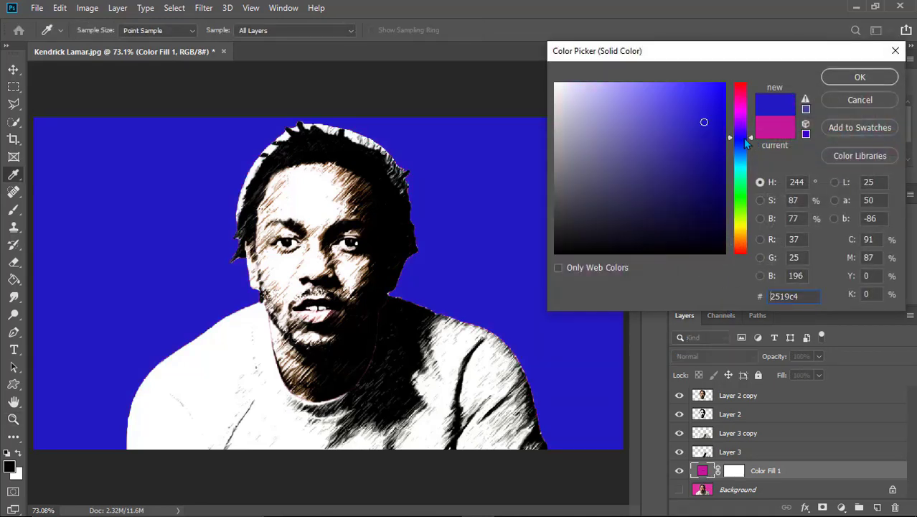
left_click(718, 129)
left_click(714, 119)
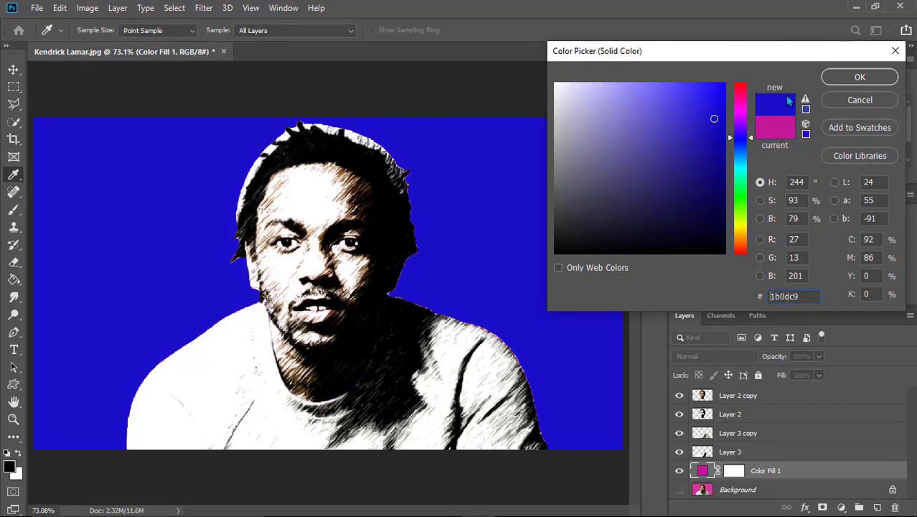
left_click(860, 76)
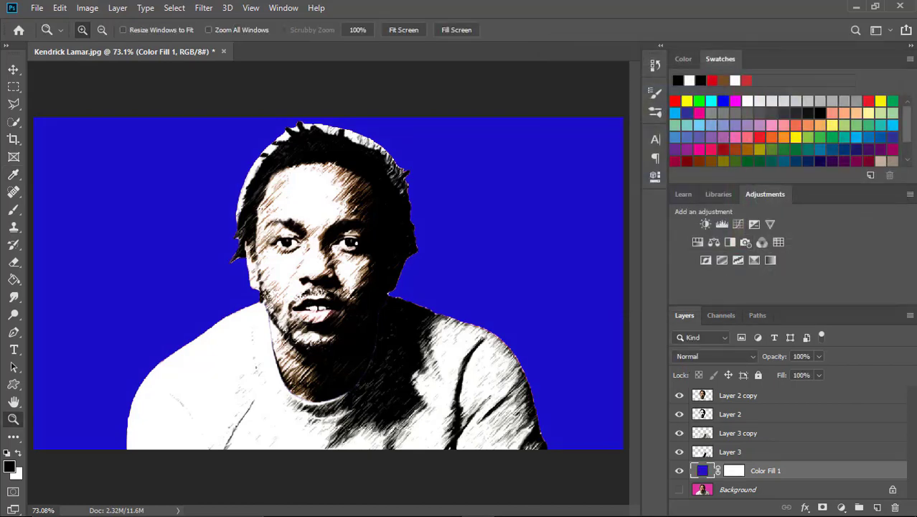
Step: Convert Color Fill 1 to a smart object and apply the Graphic Pen filter with stroke length 15, light/dark balance 50 and Right Diagonal direction
left_click(731, 488)
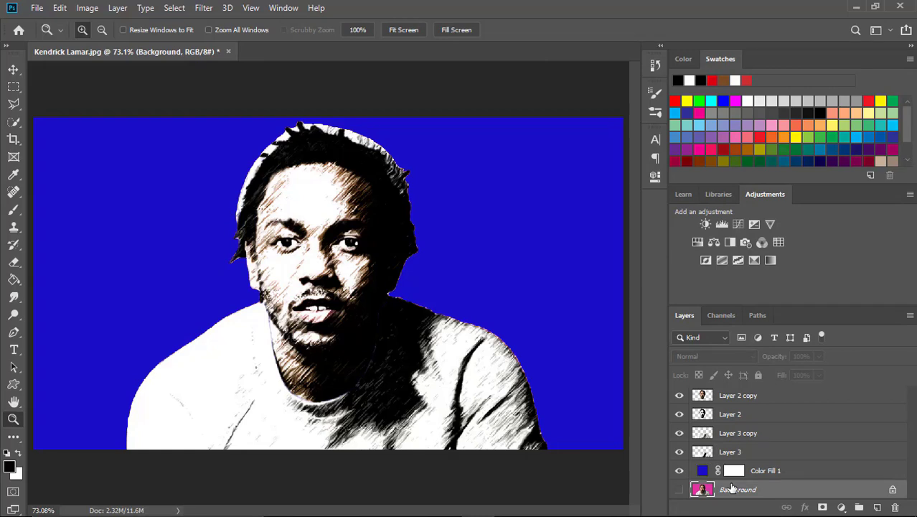
left_click(748, 472)
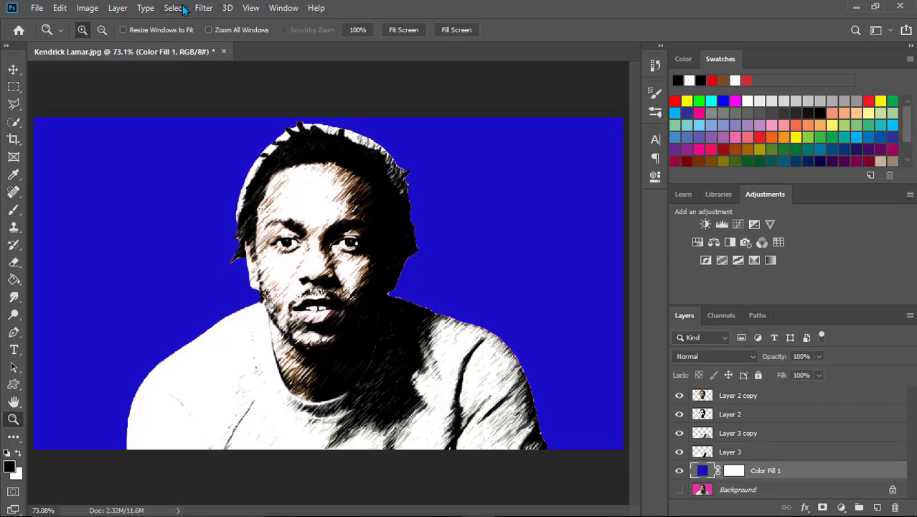
left_click(203, 8)
left_click(221, 63)
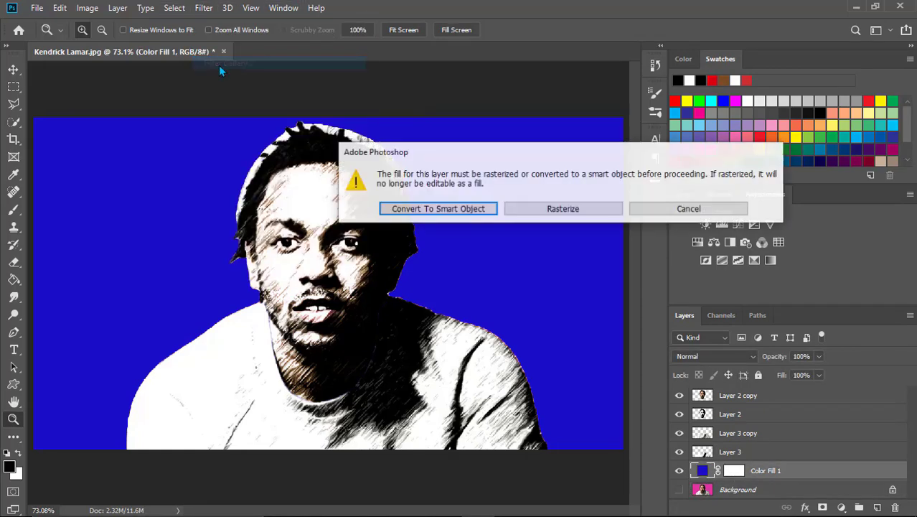
left_click(446, 210)
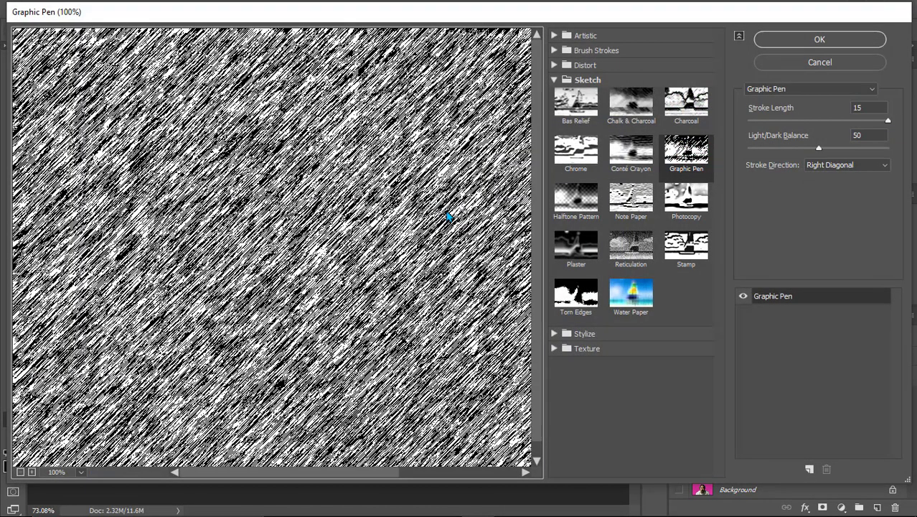
left_click(815, 42)
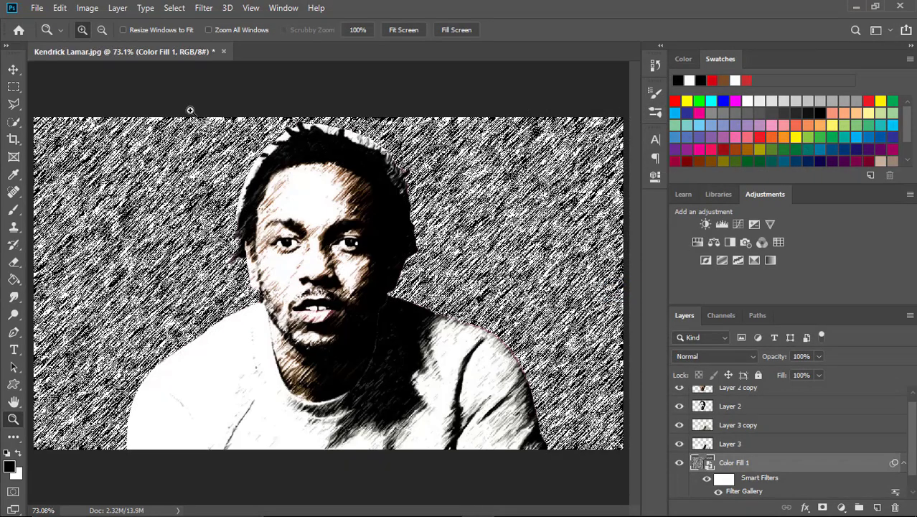
Step: Apply the Diffuse filter in Anisotropic mode to the Color Fill 1 smart object
left_click(203, 8)
mouse_move(217, 249)
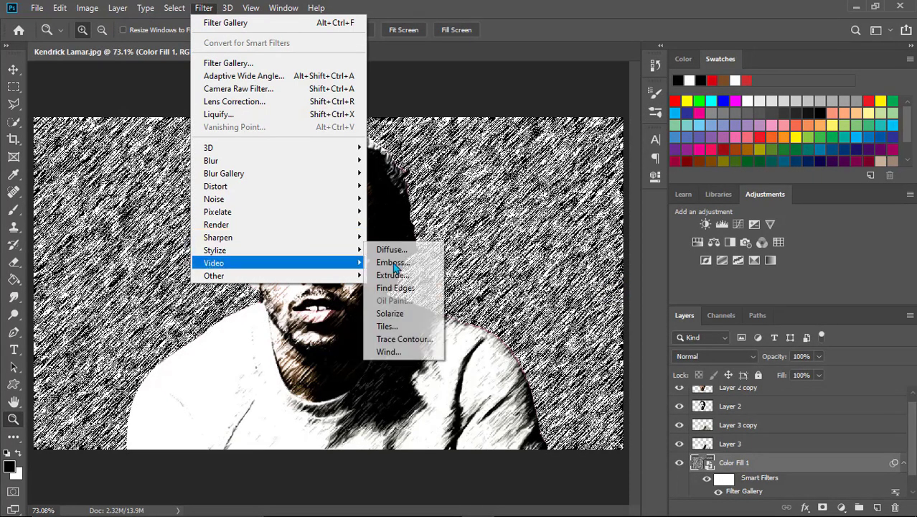
left_click(405, 250)
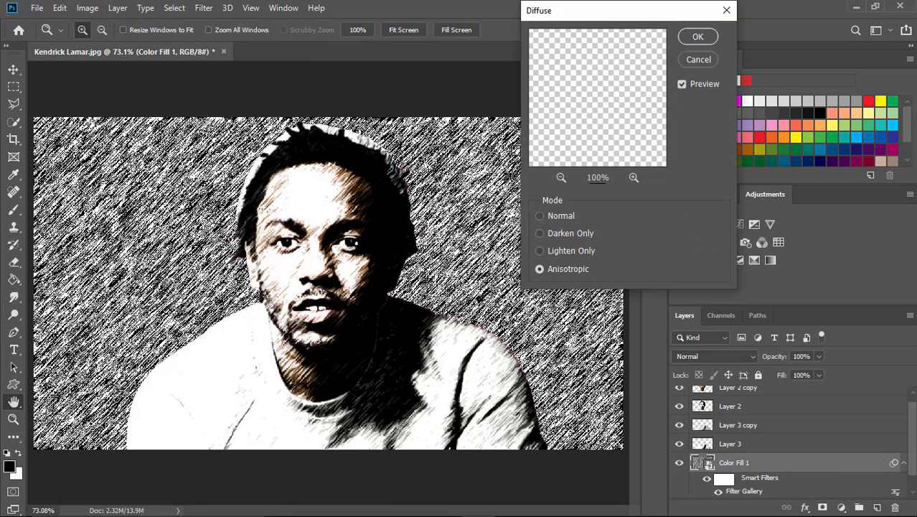
left_click(698, 36)
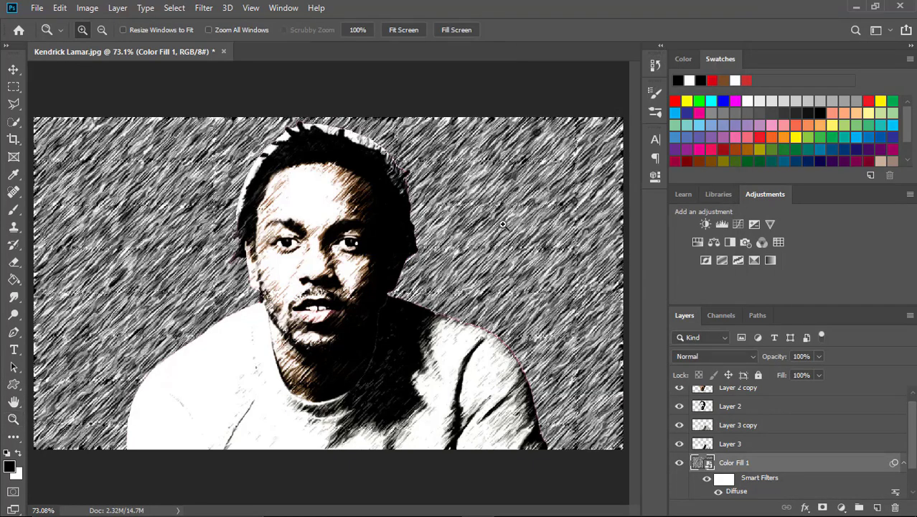
Step: Add a Solid Color fill layer directly above Color Fill 1 in dark blue, #1404ae
left_click(841, 507)
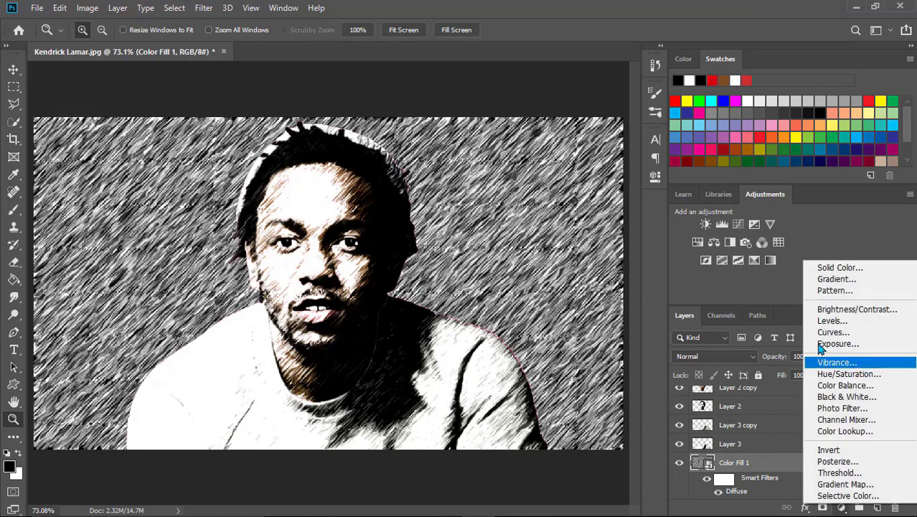
left_click(838, 268)
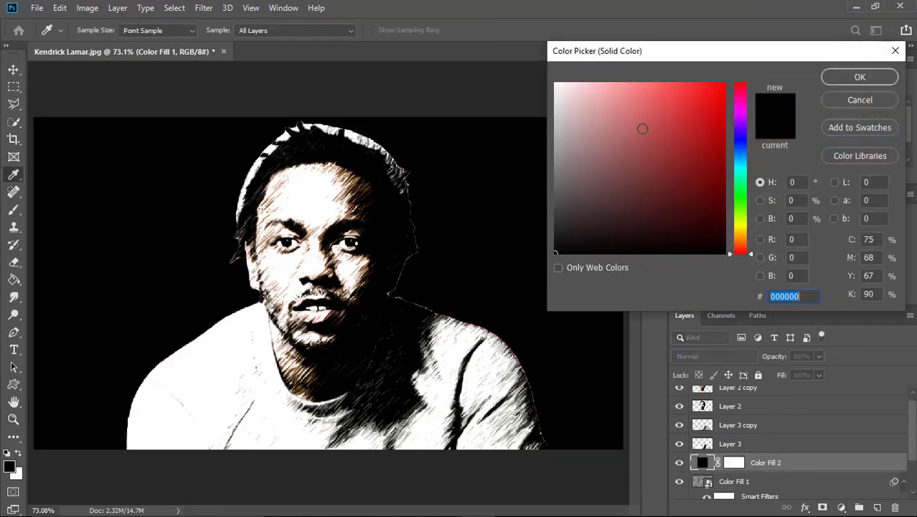
left_click(740, 137)
left_click(722, 137)
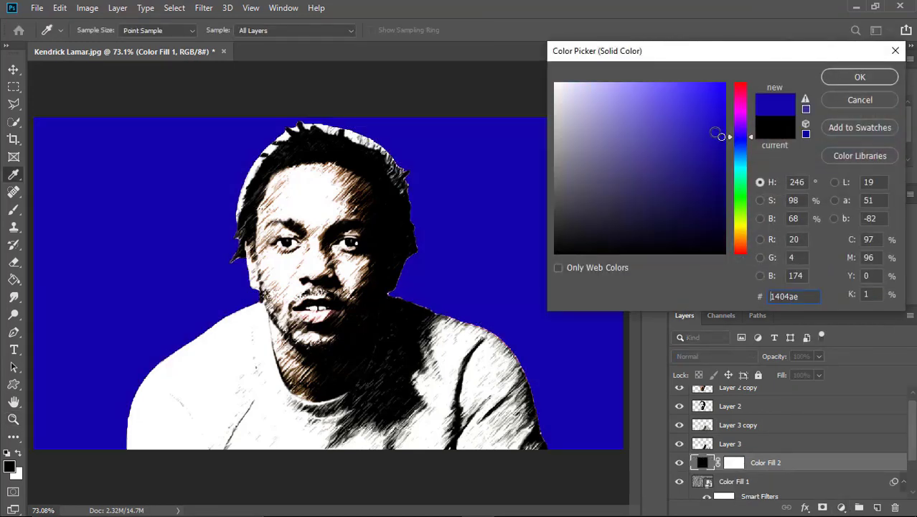
left_click(862, 76)
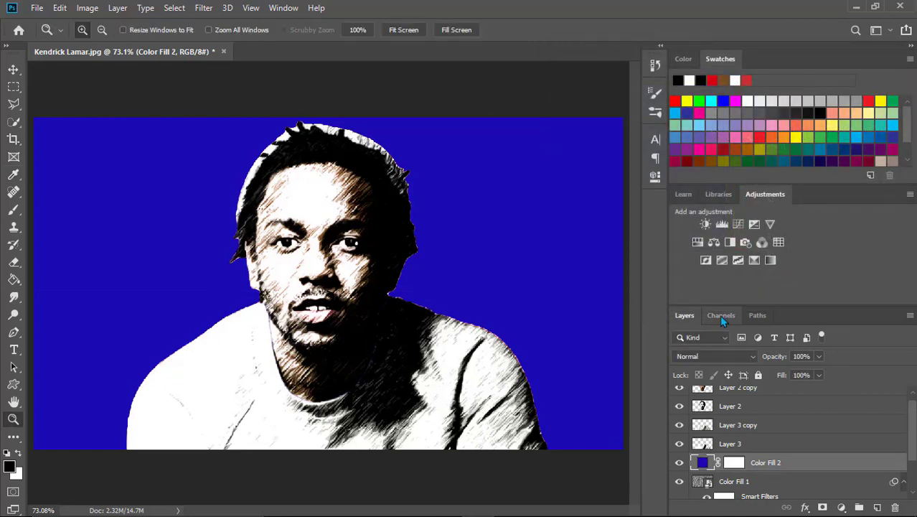
Step: Set the blend mode of Color Fill 2 to Soft Light and its opacity to 57%
left_click(693, 356)
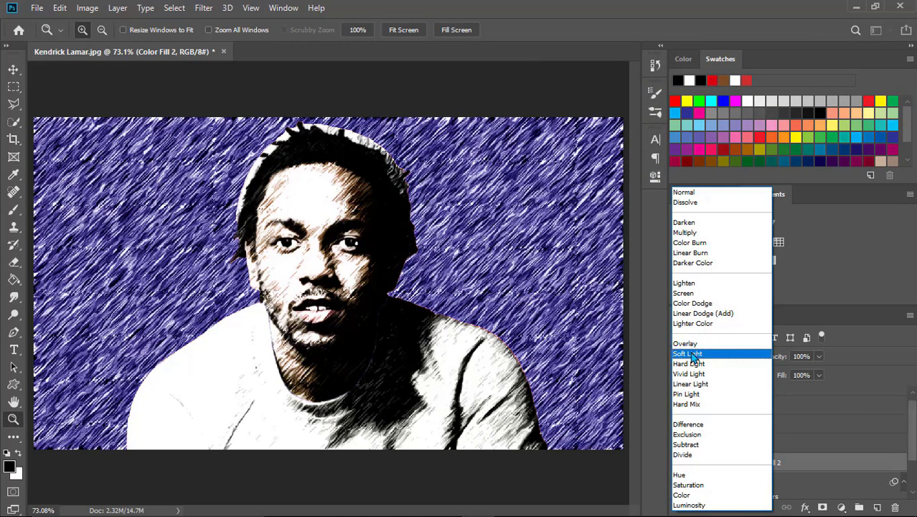
left_click(688, 344)
scroll(694, 357, "down", 1)
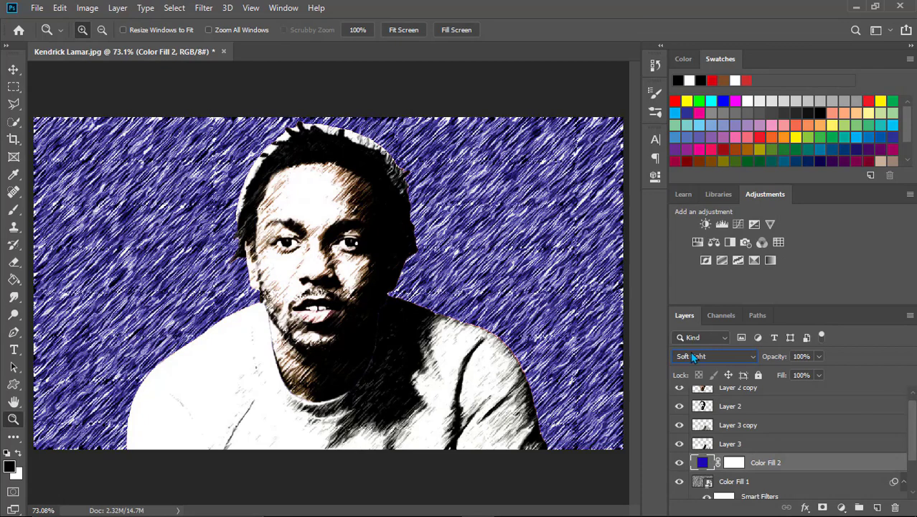
scroll(693, 356, "down", 1)
scroll(693, 356, "up", 1)
scroll(692, 352, "up", 1)
scroll(691, 352, "down", 1)
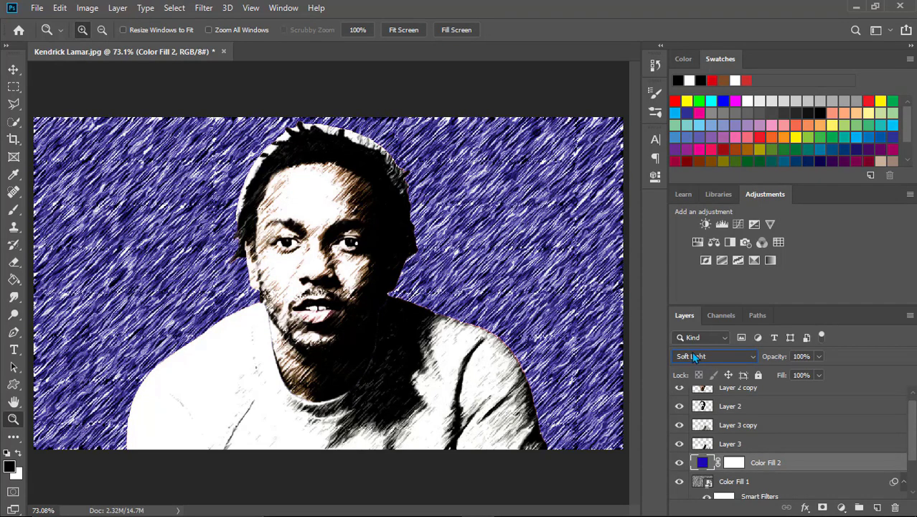
left_click(819, 356)
left_click_drag(805, 377, 795, 378)
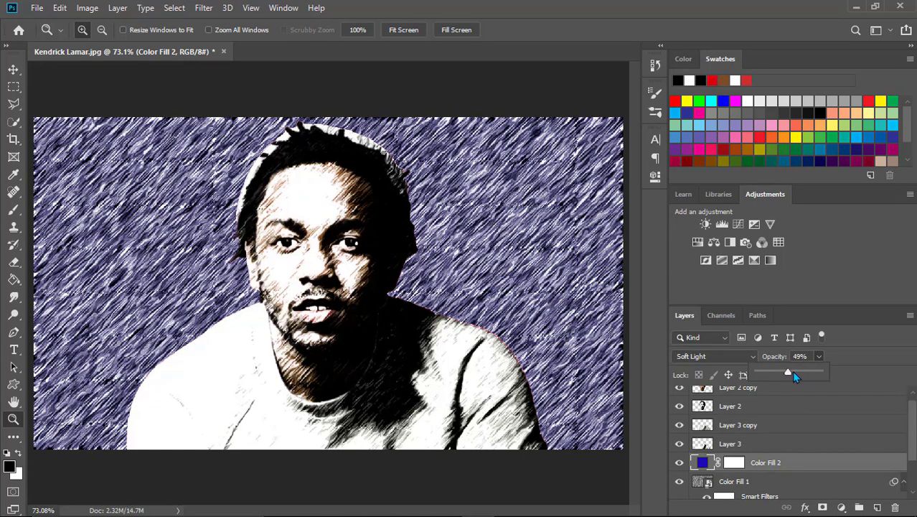
right_click(398, 229)
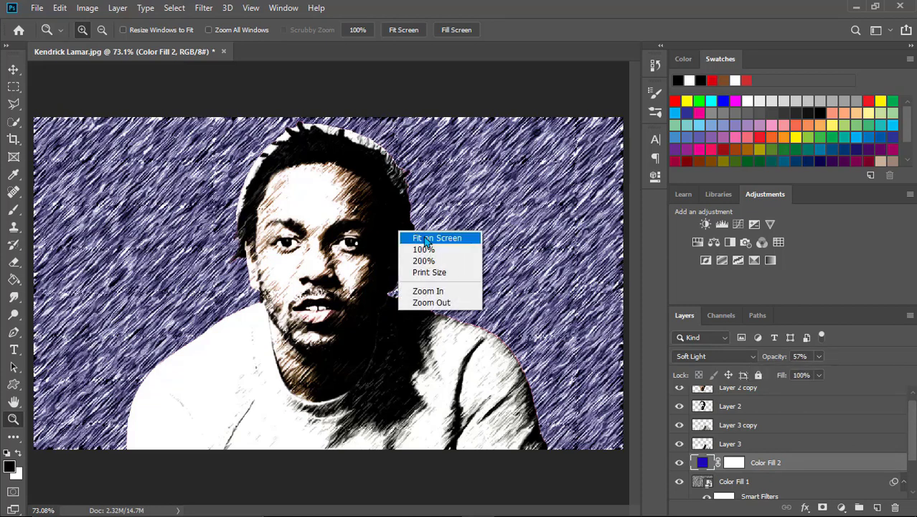
left_click(421, 238)
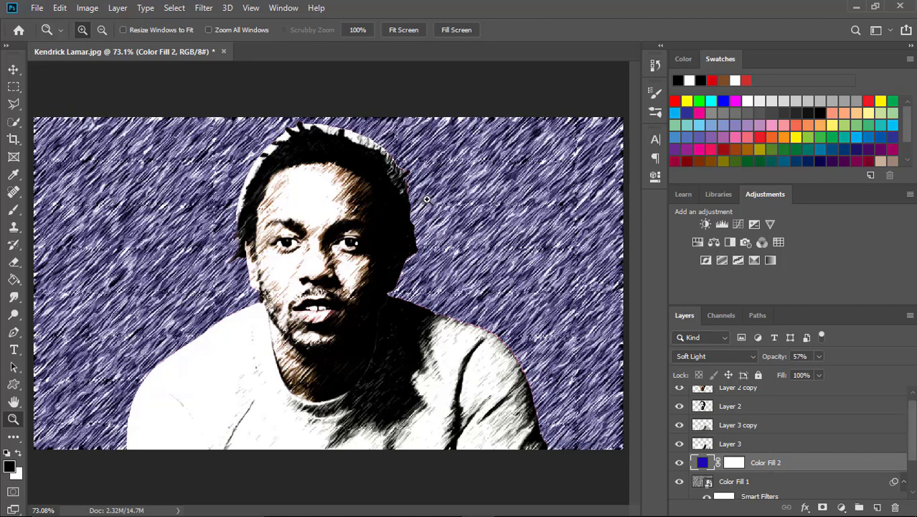
left_click(392, 258)
right_click(393, 259)
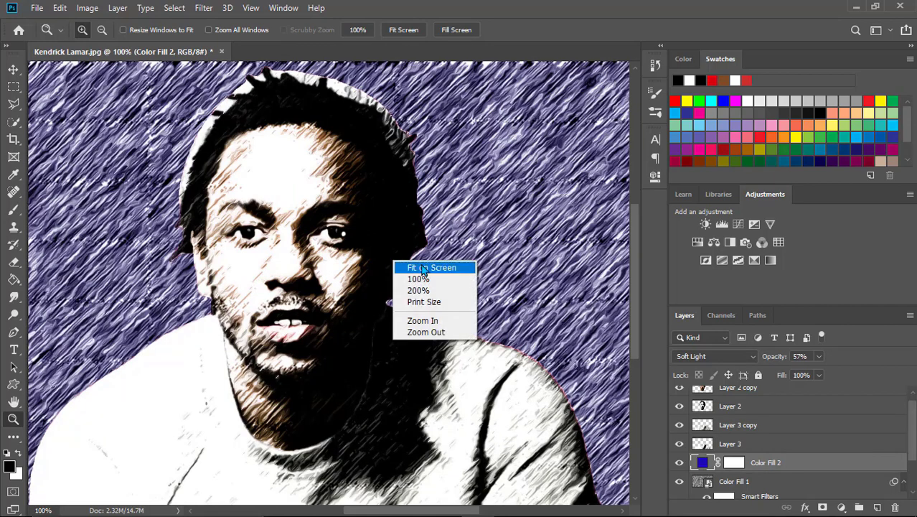
left_click(423, 267)
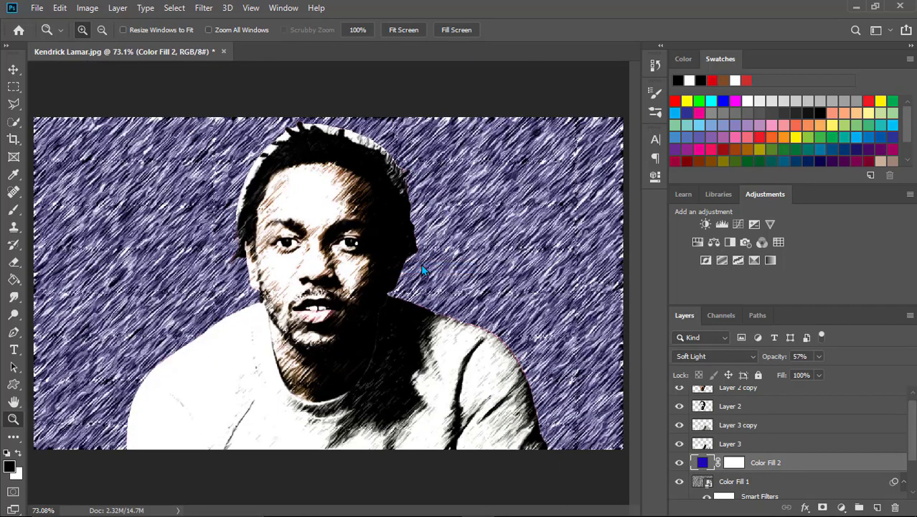